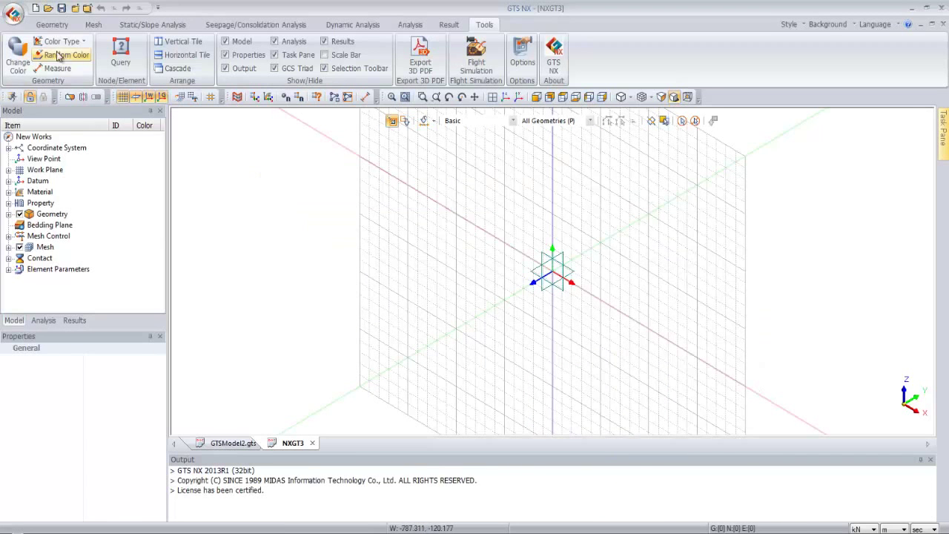
# - Create a new 2D analysis model in kN, m and sec units, then bring up the Import options
pyautogui.click(35, 9)
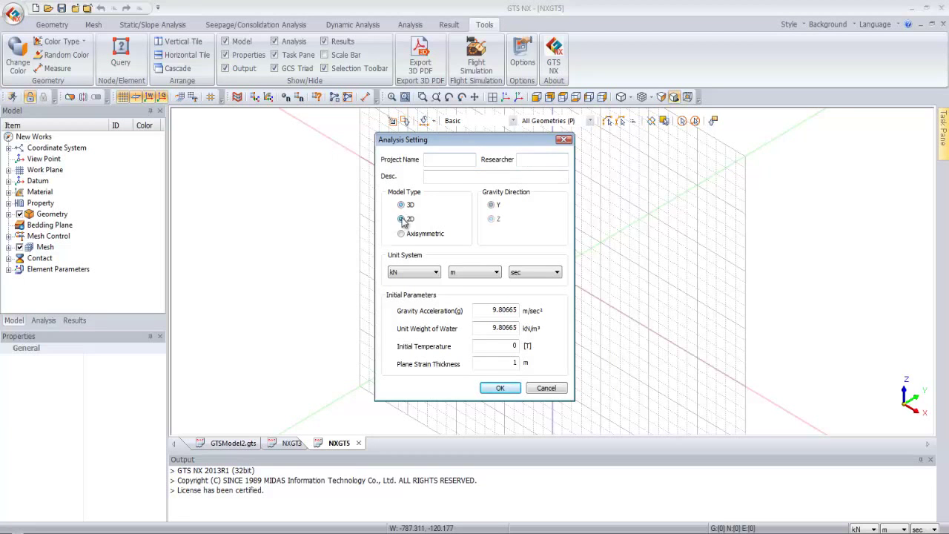
pyautogui.click(402, 218)
pyautogui.click(424, 273)
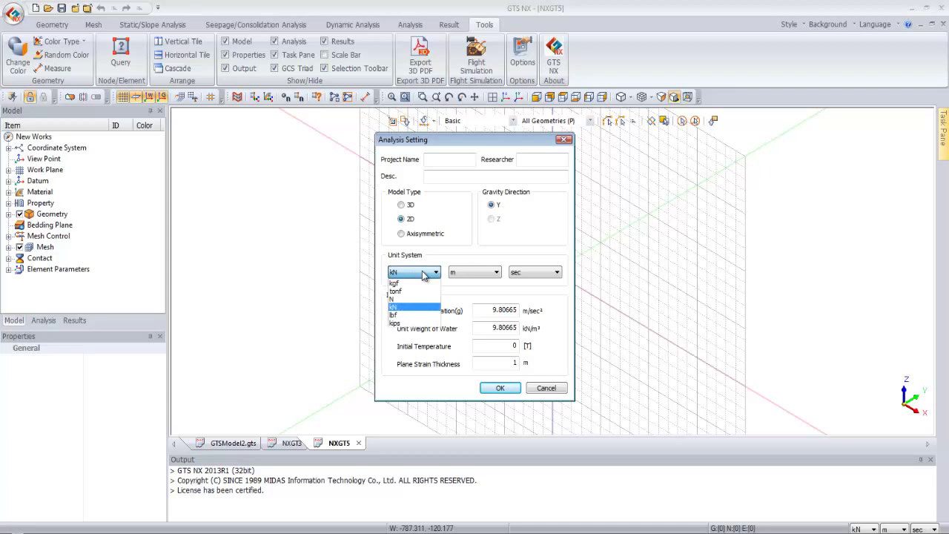
pyautogui.click(424, 274)
pyautogui.click(508, 390)
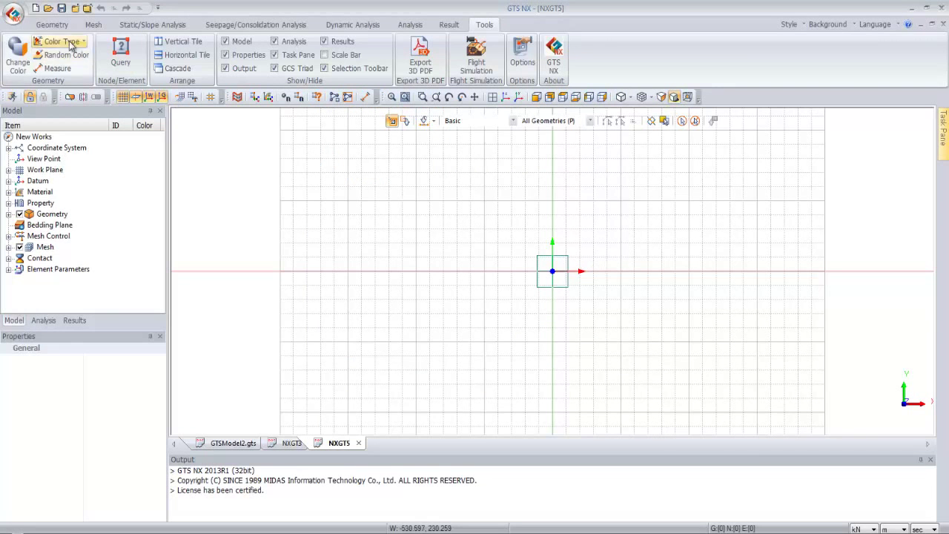
pyautogui.click(13, 18)
pyautogui.moveTo(52, 153)
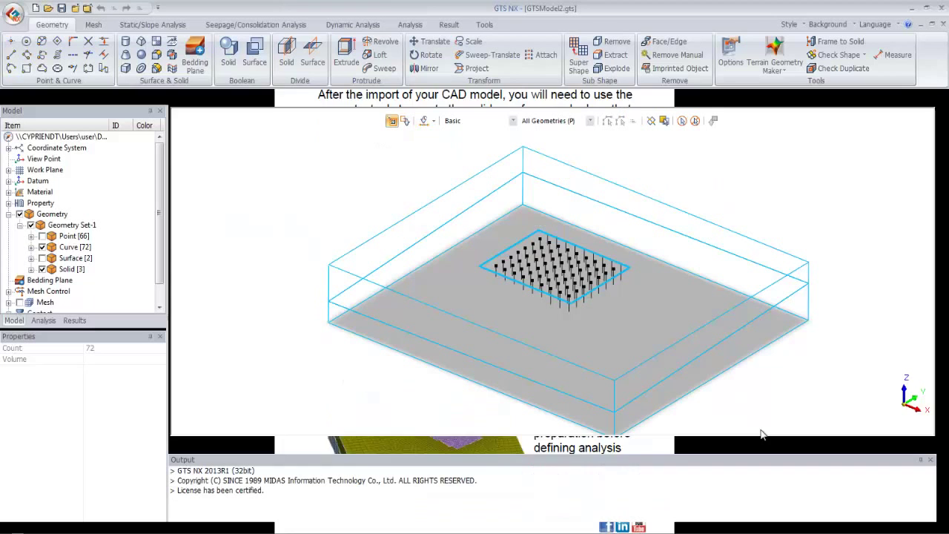
# - Display the mesh on the soil block and view it from a steeper angle
pyautogui.moveTo(338, 180)
pyautogui.mouseDown(button='middle')
pyautogui.moveTo(345, 184)
pyautogui.moveTo(334, 178)
pyautogui.mouseUp(button='middle')
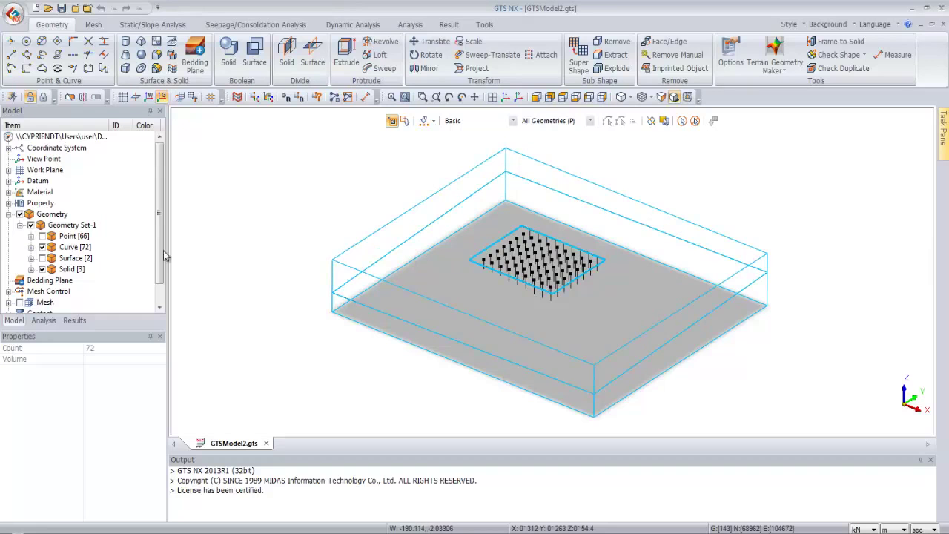
pyautogui.scroll(-1, 160, 293)
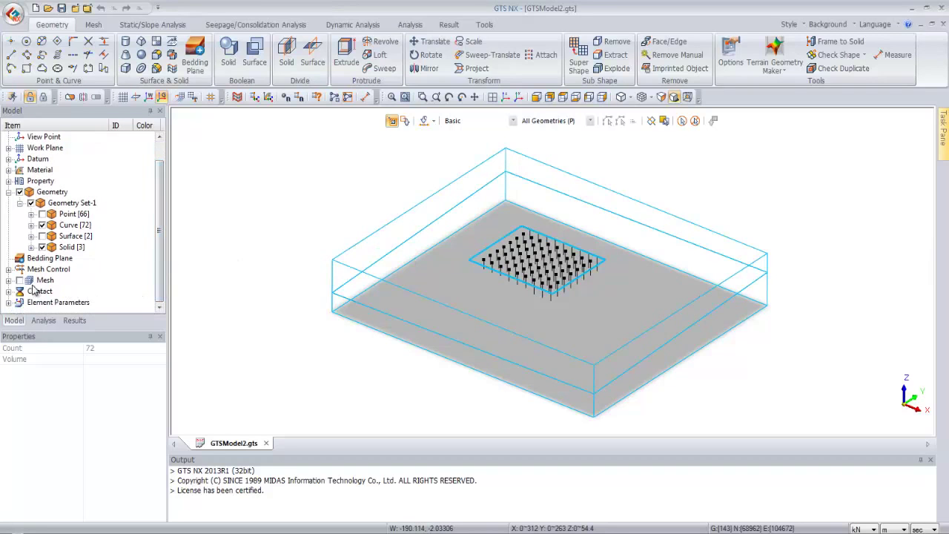
pyautogui.click(20, 281)
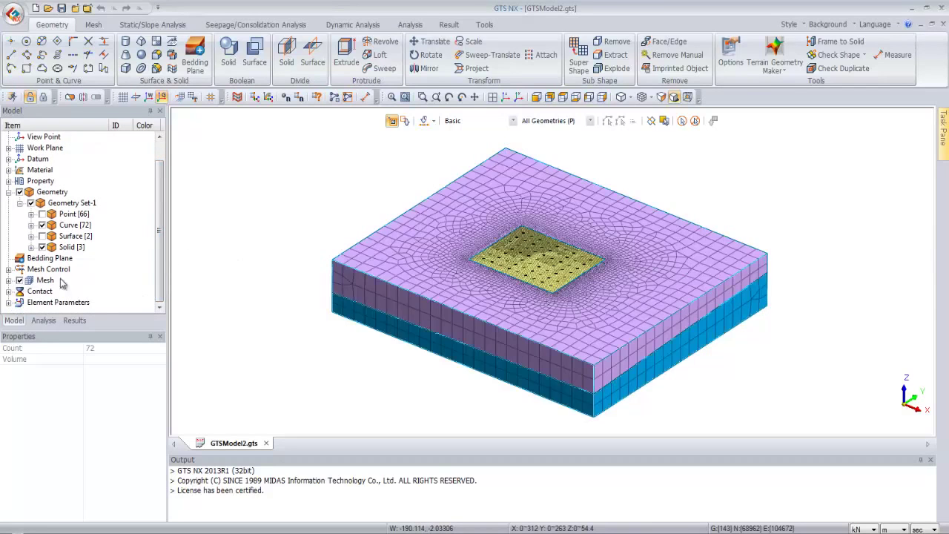
pyautogui.keyDown('ctrl'); pyautogui.moveTo(391, 261); pyautogui.dragTo(521, 245, button='middle'); pyautogui.keyUp('ctrl')
pyautogui.scroll(6, 522, 241)
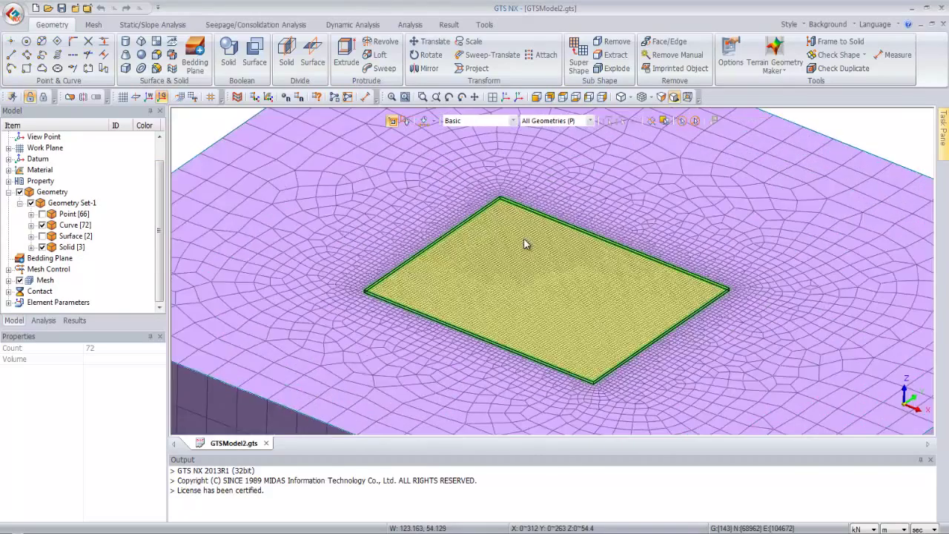
pyautogui.scroll(-3, 259, 387)
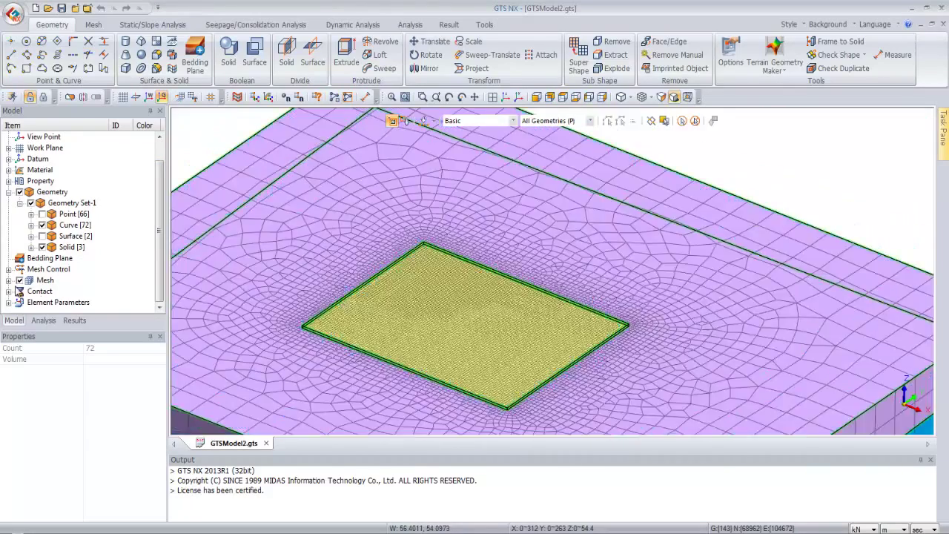
# - Inspect the Excavation, Piles, Ground 2 and Ground mesh sets and compute the Ground set's mass
pyautogui.click(9, 280)
pyautogui.click(63, 302)
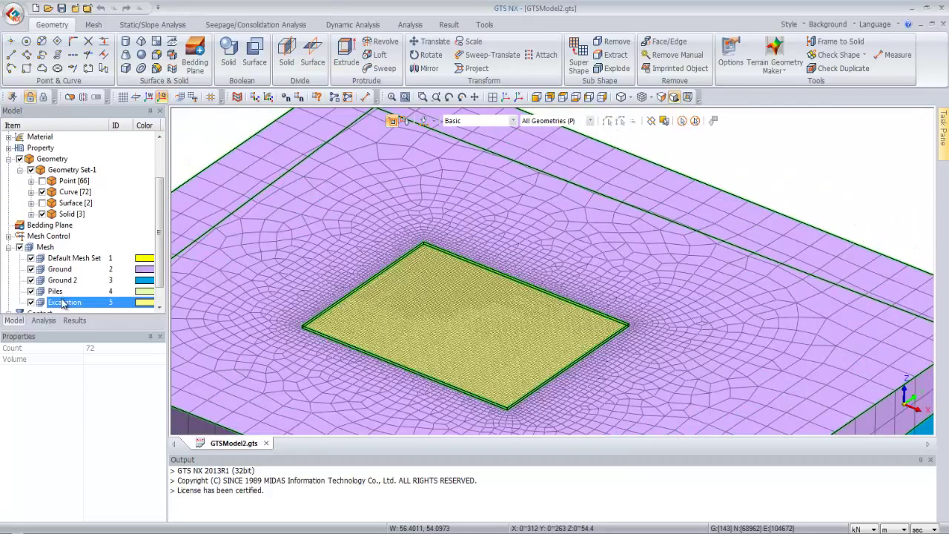
pyautogui.click(61, 289)
pyautogui.click(61, 280)
pyautogui.click(60, 268)
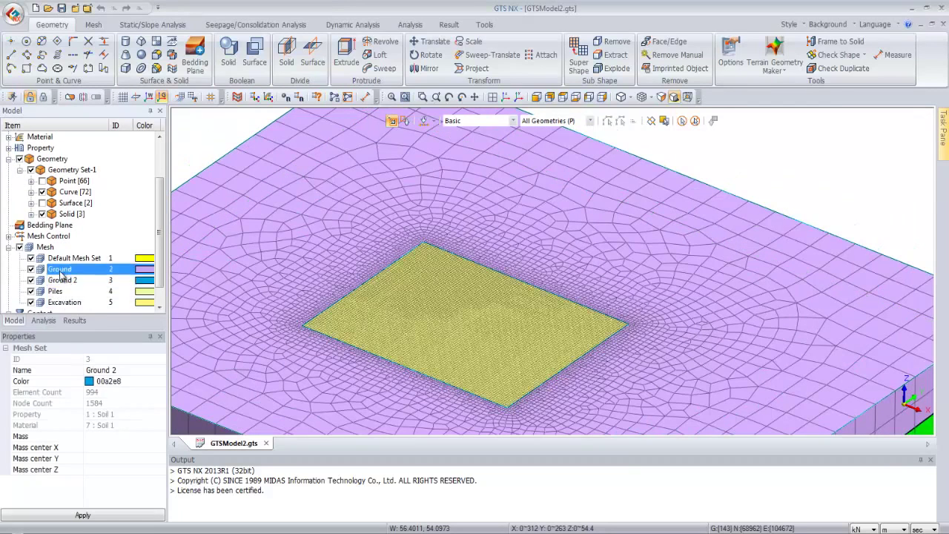
pyautogui.scroll(-5, 430, 258)
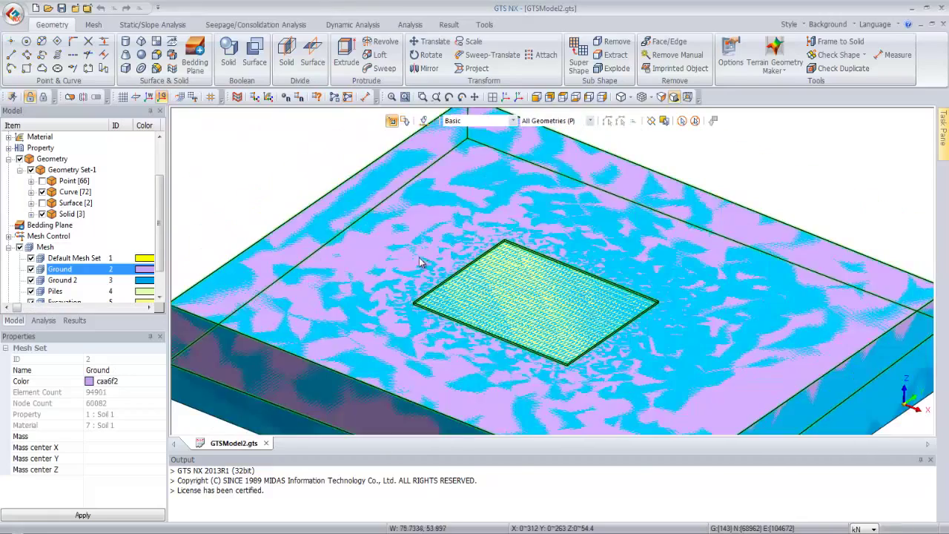
pyautogui.click(96, 438)
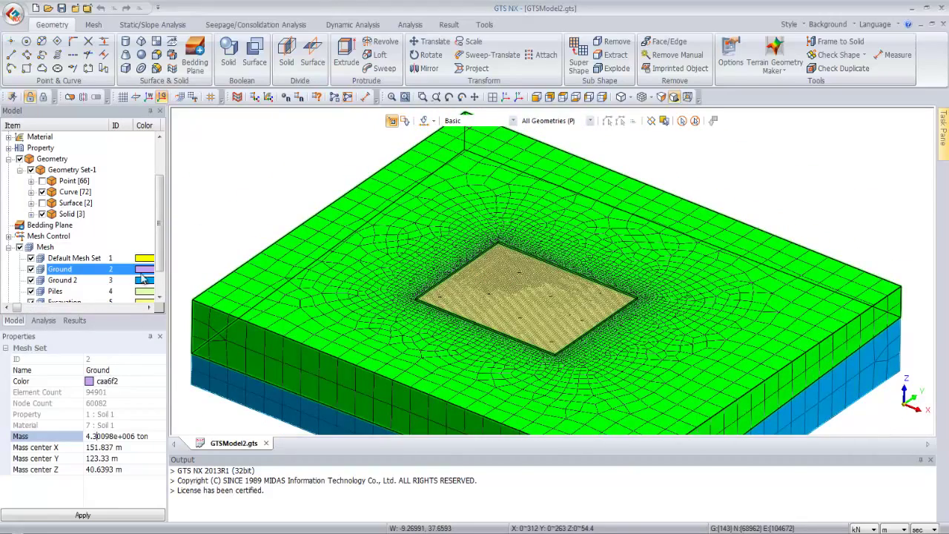
pyautogui.moveTo(160, 261); pyautogui.dragTo(162, 221)
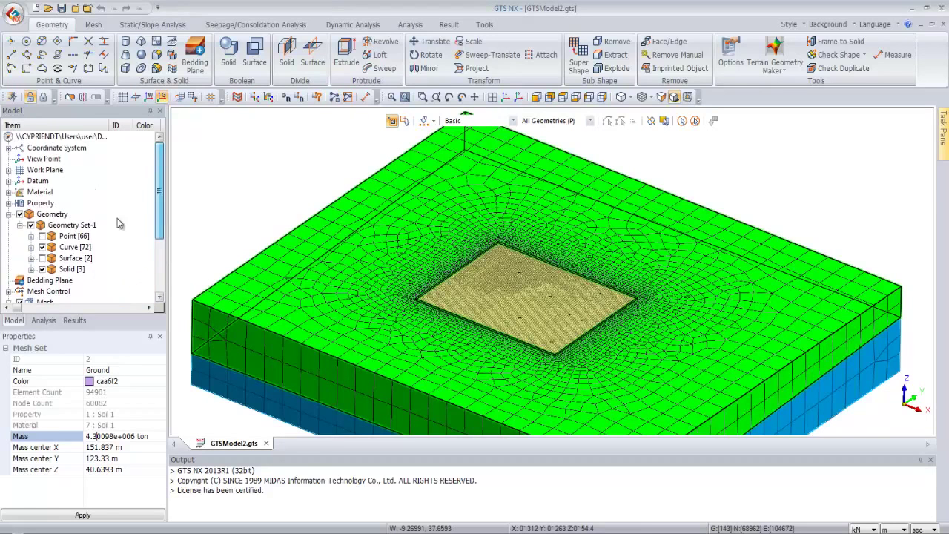
# - Browse the Isotropic materials and the 1D and 3D solid property groups in the Model tree
pyautogui.click(9, 192)
pyautogui.click(20, 203)
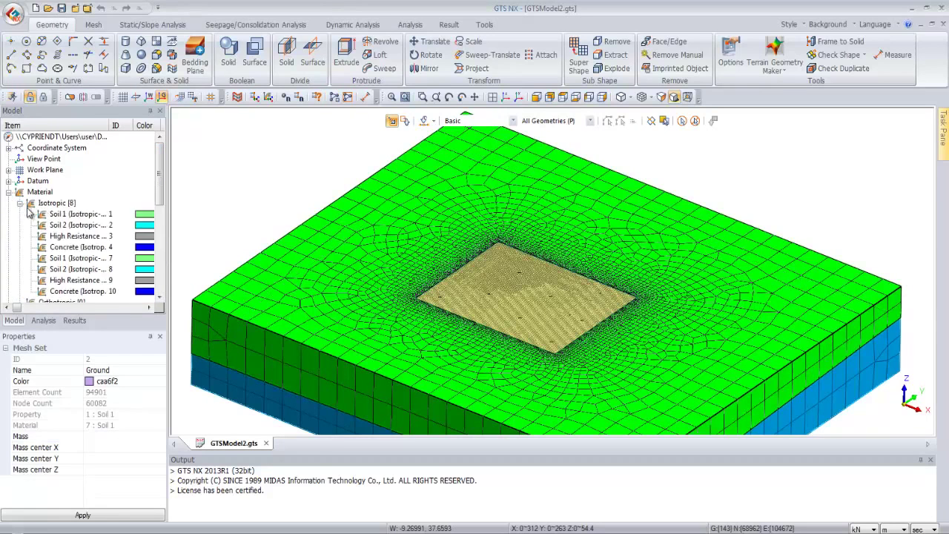
pyautogui.click(19, 203)
pyautogui.click(9, 192)
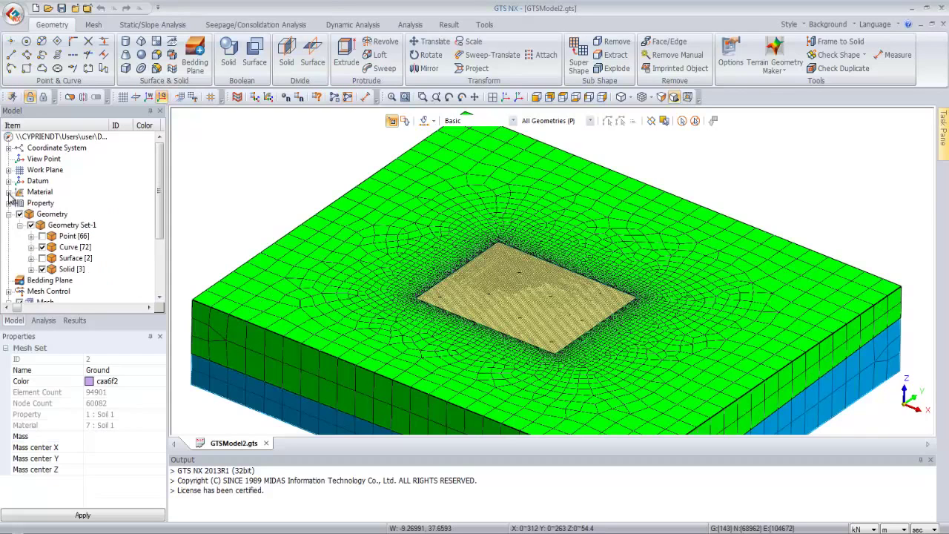
pyautogui.click(9, 203)
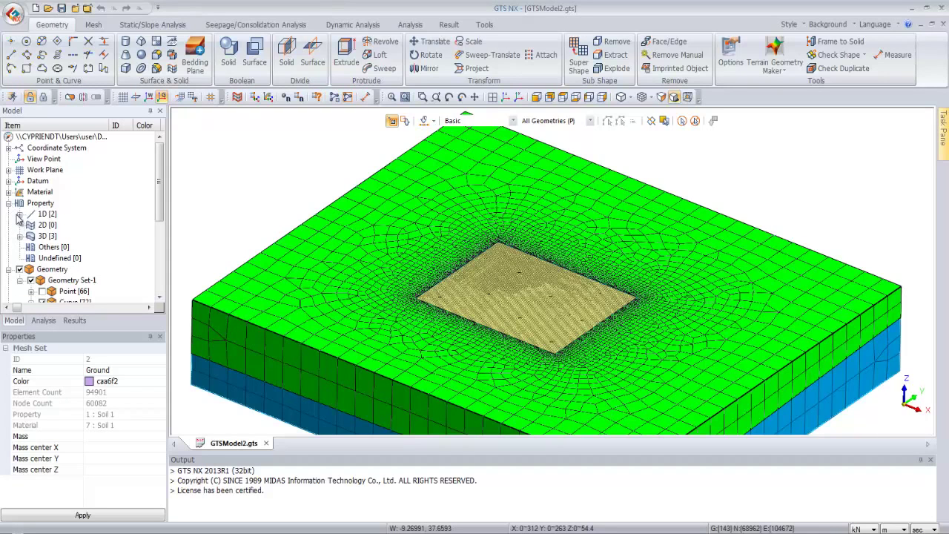
pyautogui.click(20, 214)
pyautogui.click(19, 213)
pyautogui.click(19, 236)
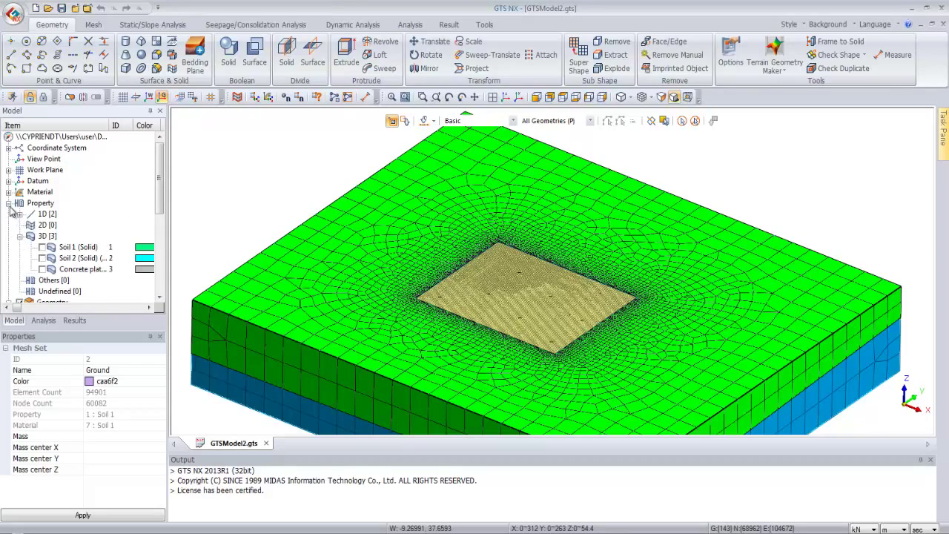
pyautogui.click(9, 202)
pyautogui.moveTo(282, 272)
pyautogui.keyDown('ctrl'); pyautogui.mouseDown(button='middle')
pyautogui.moveTo(328, 272)
pyautogui.moveTo(326, 319)
pyautogui.moveTo(383, 365)
pyautogui.moveTo(415, 340)
pyautogui.moveTo(400, 363)
pyautogui.moveTo(220, 331)
pyautogui.mouseUp(button='middle'); pyautogui.keyUp('ctrl')
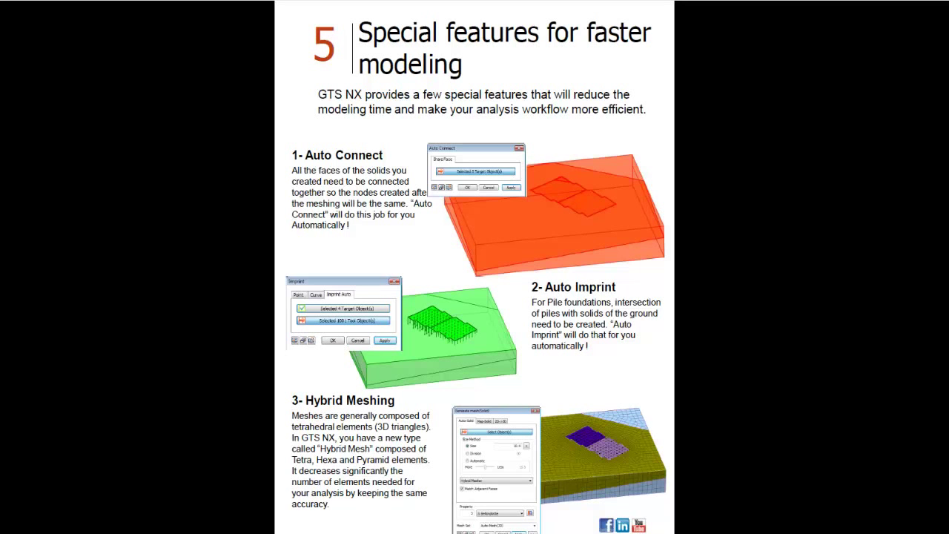
# - Back in GTS NX, preview the Auto Connect tool for the solids without applying it
pyautogui.hotkey('alt', 'Tab')
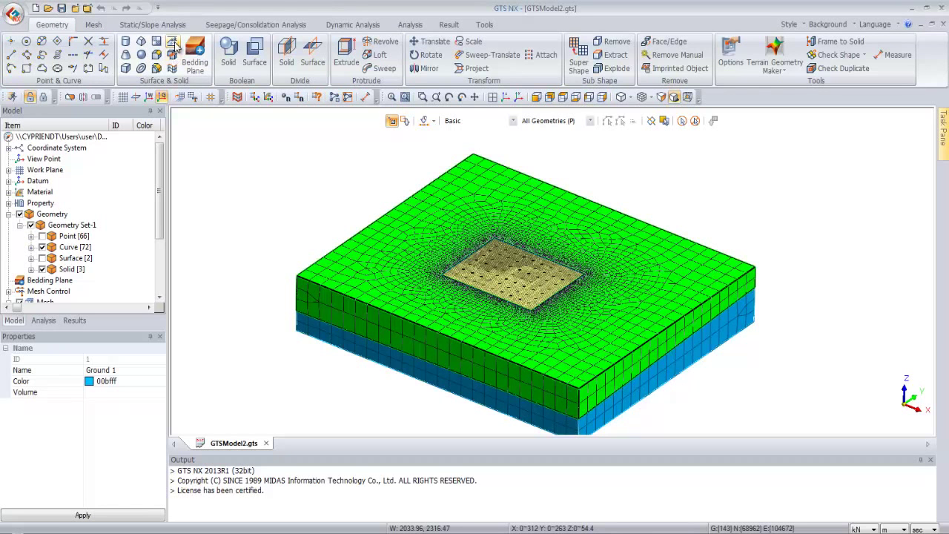
pyautogui.click(173, 56)
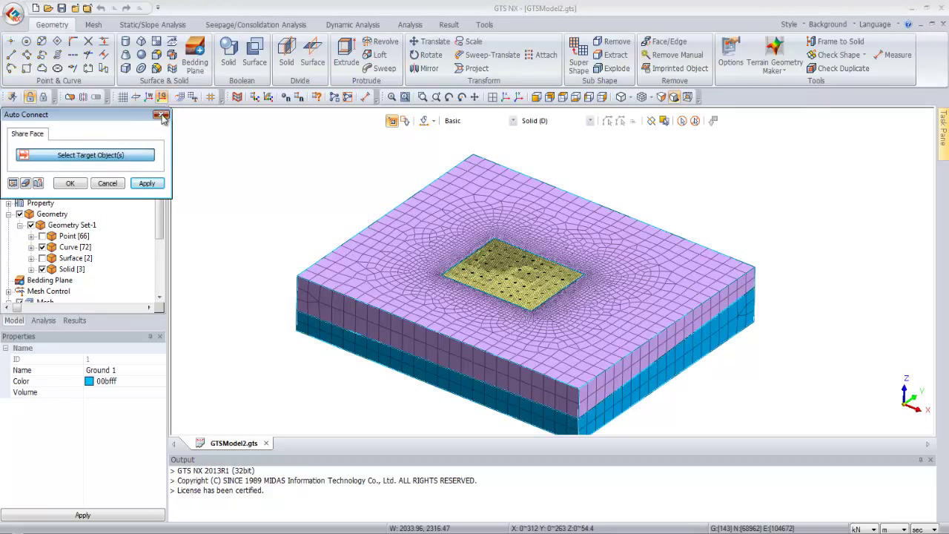
pyautogui.click(161, 116)
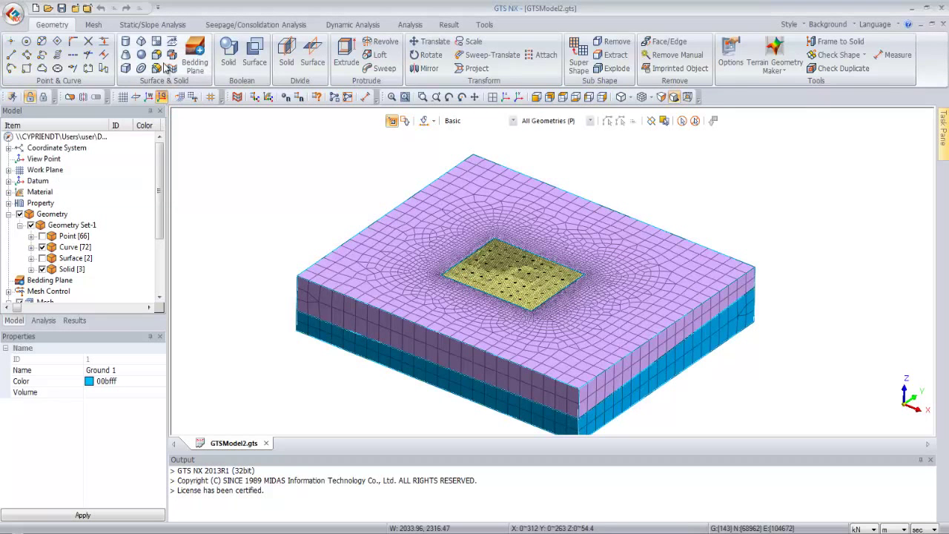
# - Choose Hybrid Mesher in the 3D solid mesh settings and close the dialog
pyautogui.click(92, 25)
pyautogui.click(216, 72)
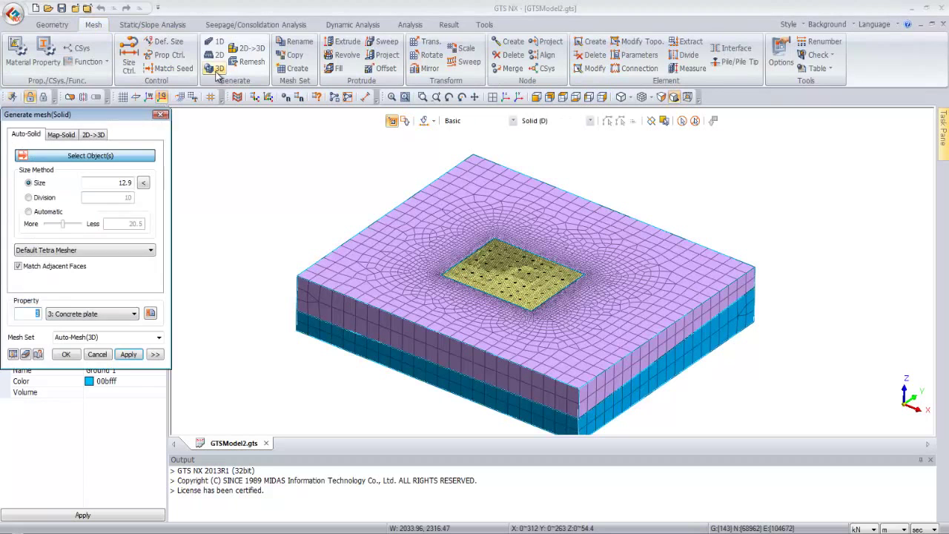
pyautogui.click(83, 249)
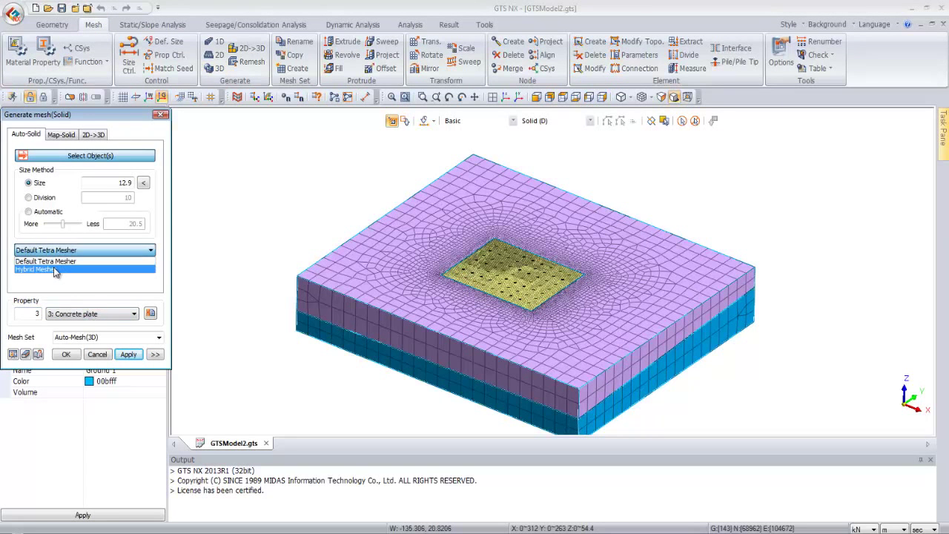
pyautogui.click(53, 269)
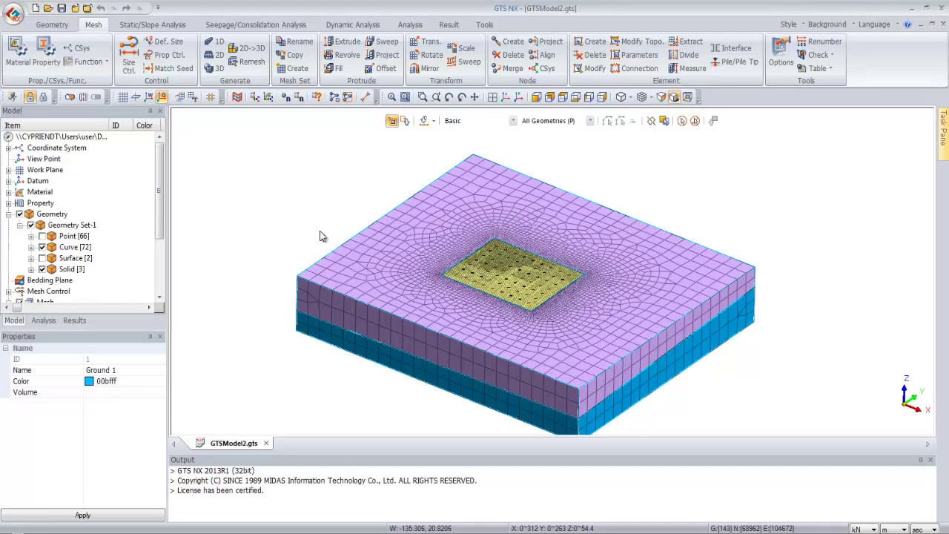
pyautogui.click(160, 114)
pyautogui.scroll(5, 546, 325)
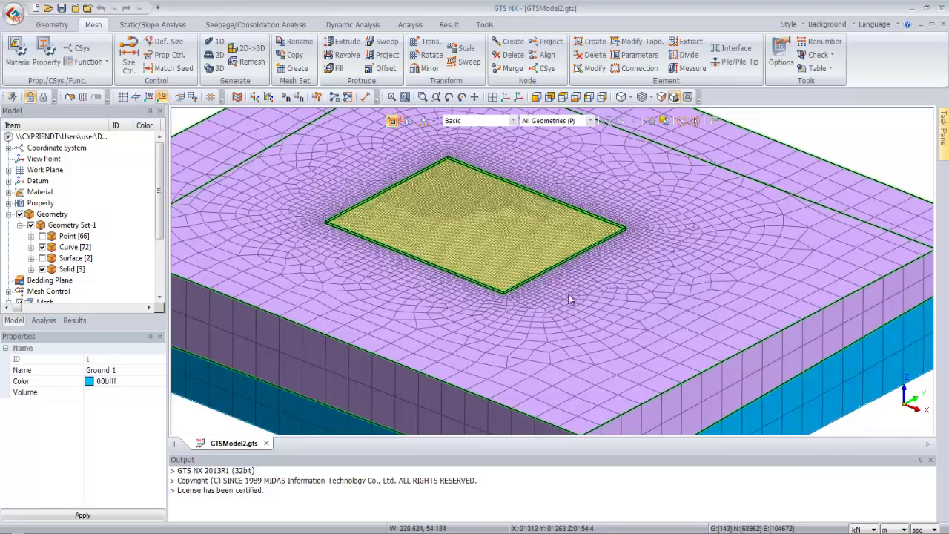
pyautogui.scroll(-5, 324, 312)
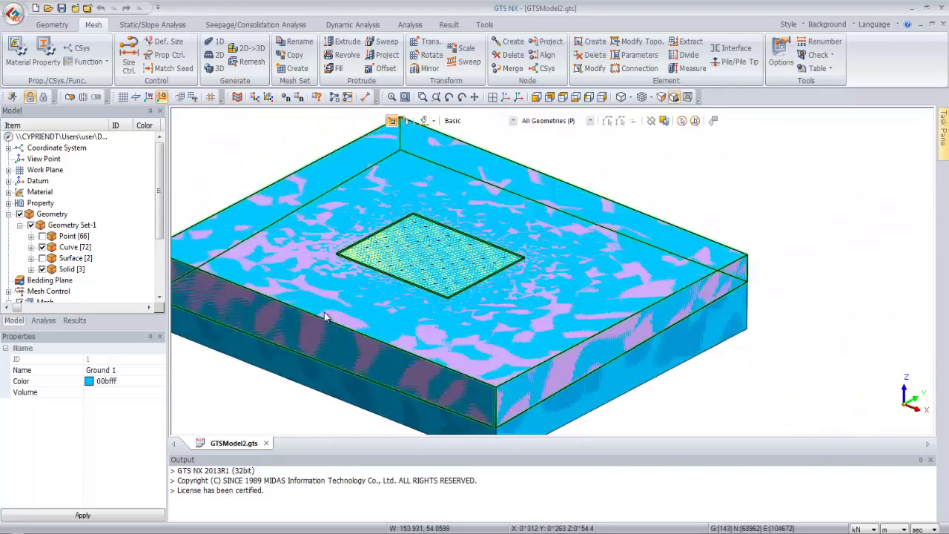
pyautogui.moveTo(437, 344); pyautogui.dragTo(670, 332, button='middle')
# - Switch to the PDF guide and scroll to page 6, Material Models
pyautogui.hotkey('alt', 'Tab')
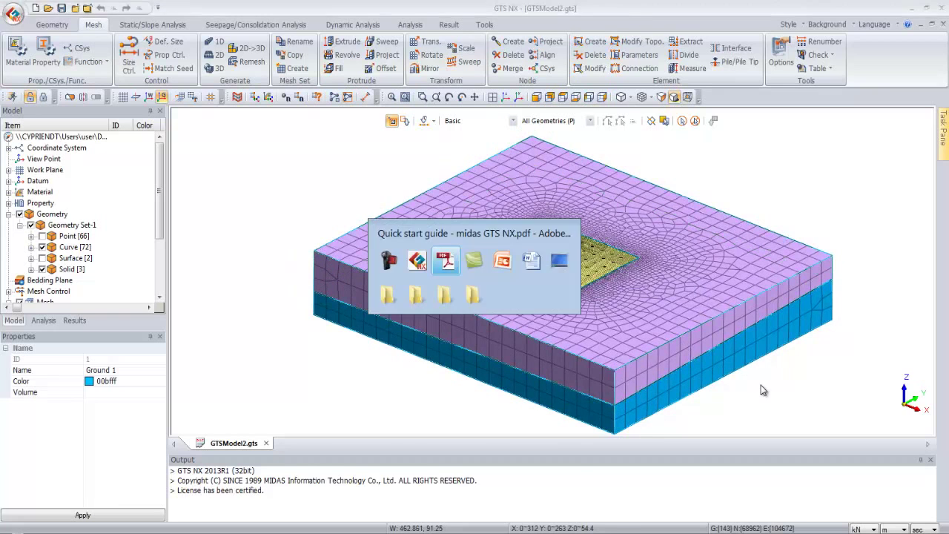
pyautogui.scroll(-1, 670, 357)
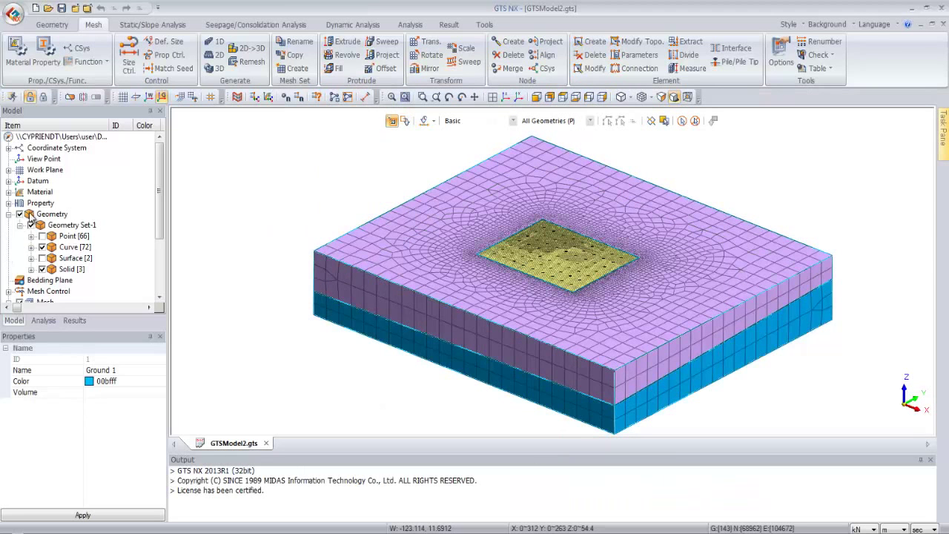
# - Open the Isotropic material and confirm its Elastic model, E 50000 kN/m², Poisson's ratio 0.3
pyautogui.click(9, 192)
pyautogui.click(42, 203)
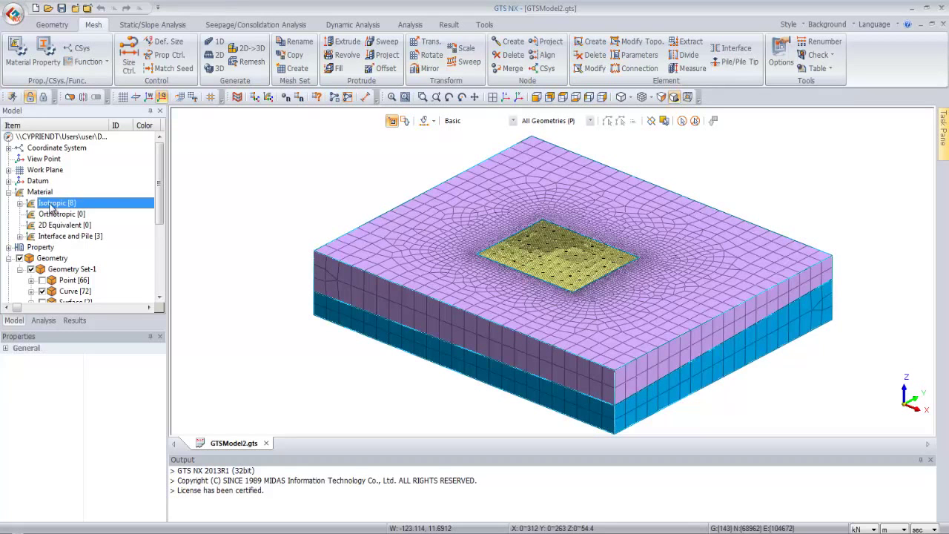
pyautogui.doubleClick(50, 203)
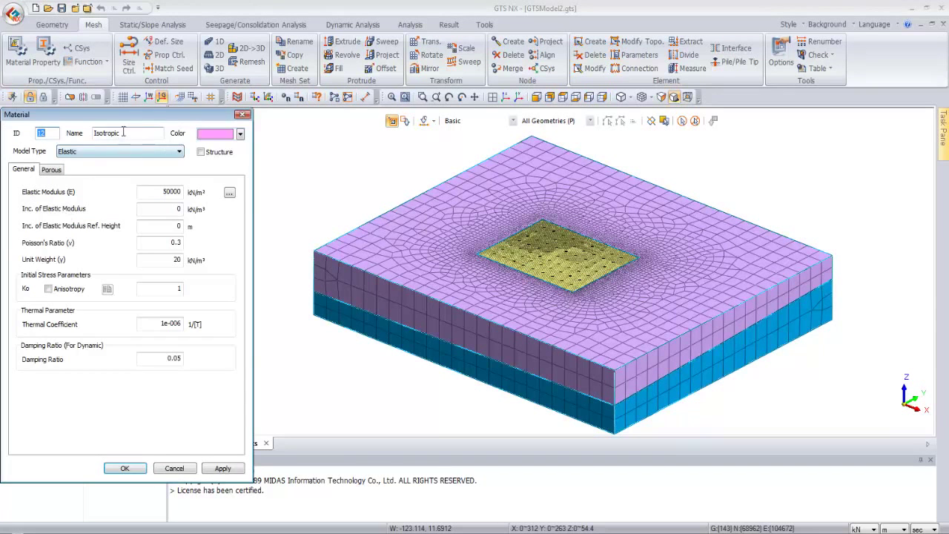
pyautogui.click(251, 126)
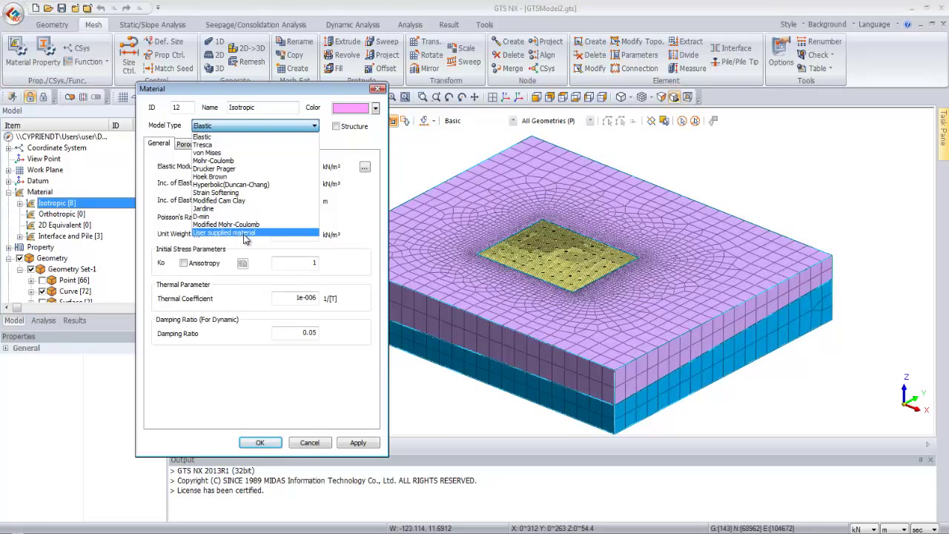
pyautogui.click(314, 129)
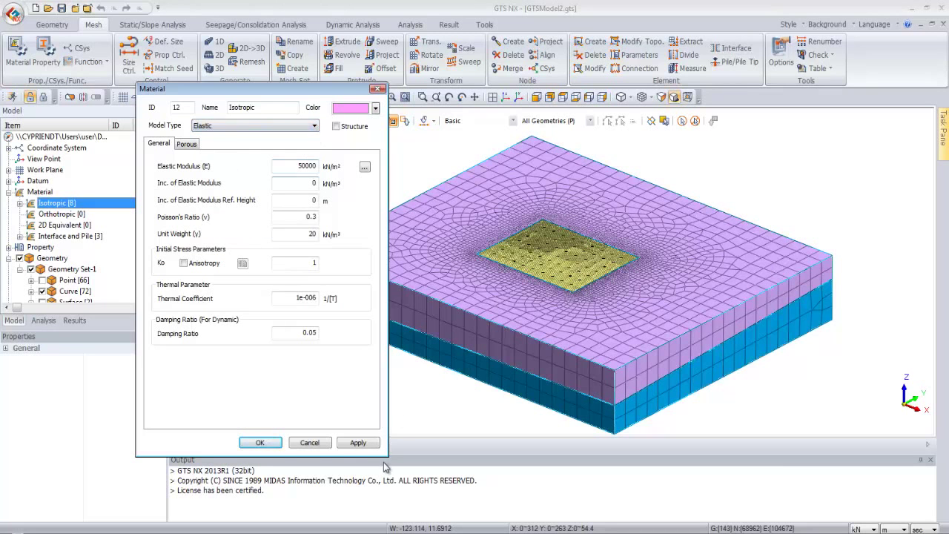
# - Cancel the Material dialog unchanged and advance the PDF guide to page 7, Contacts
pyautogui.click(310, 442)
pyautogui.hotkey('alt', 'Tab')
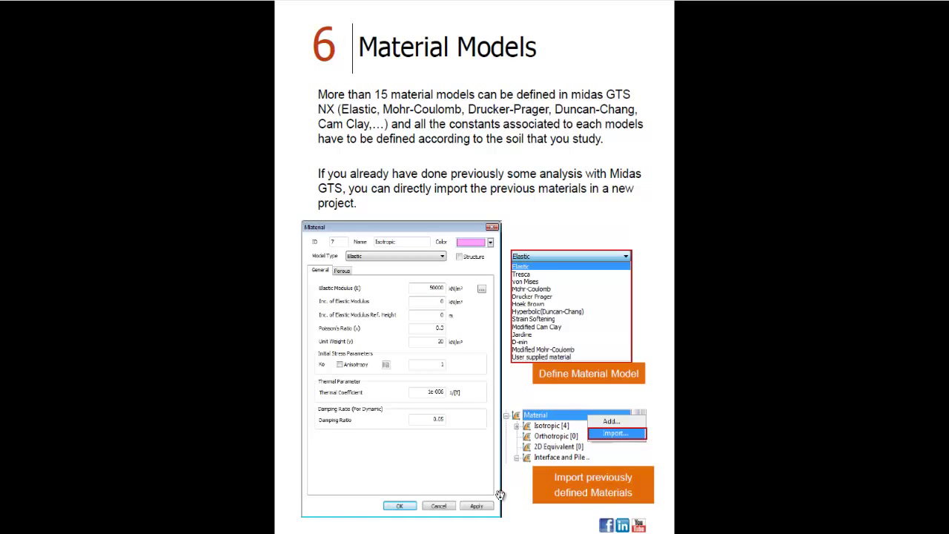
pyautogui.click(500, 495)
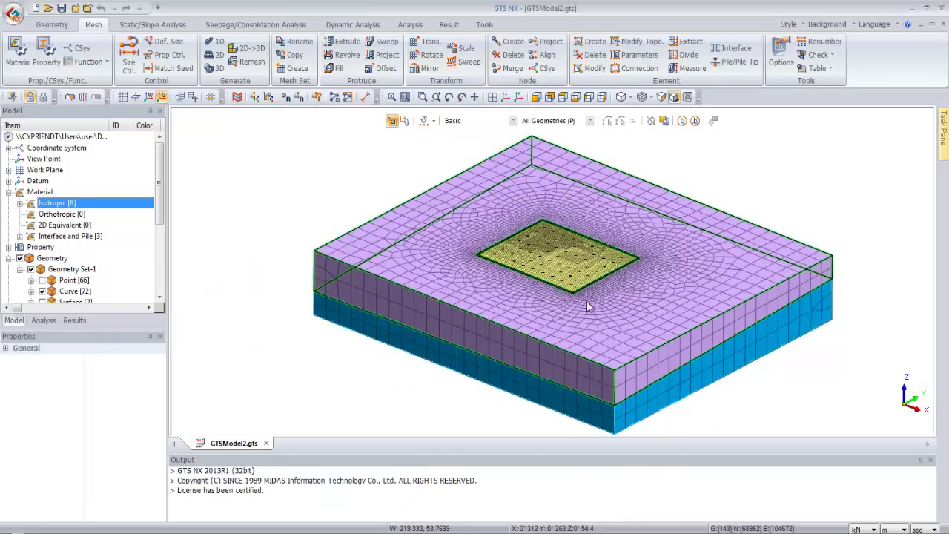
# - Scroll up on the Contacts slide before returning to the GTS NX model
pyautogui.scroll(3, 586, 301)
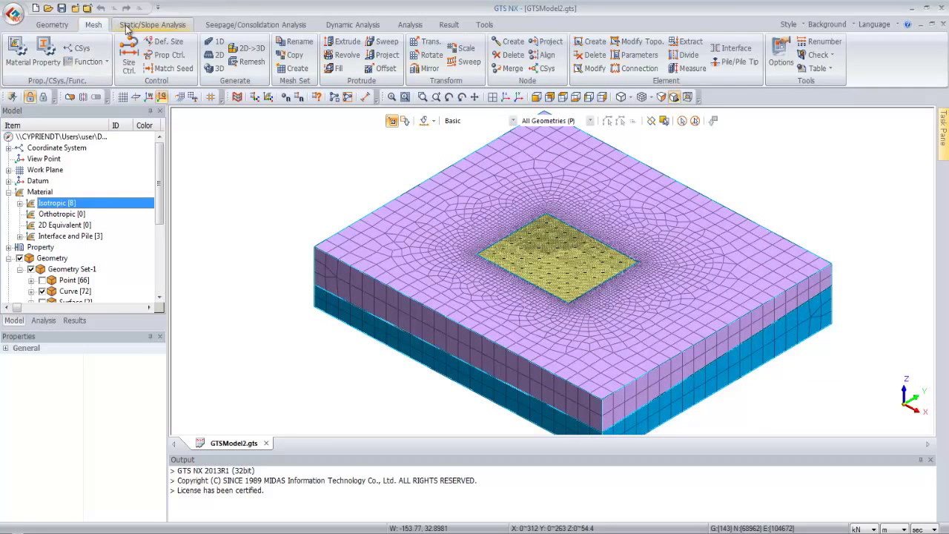
# - Define the automatic contact pair Auto-1 across all four mesh sets from Static/Slope Analysis
pyautogui.click(133, 25)
pyautogui.click(130, 46)
pyautogui.moveTo(141, 124); pyautogui.dragTo(218, 145)
pyautogui.click(681, 120)
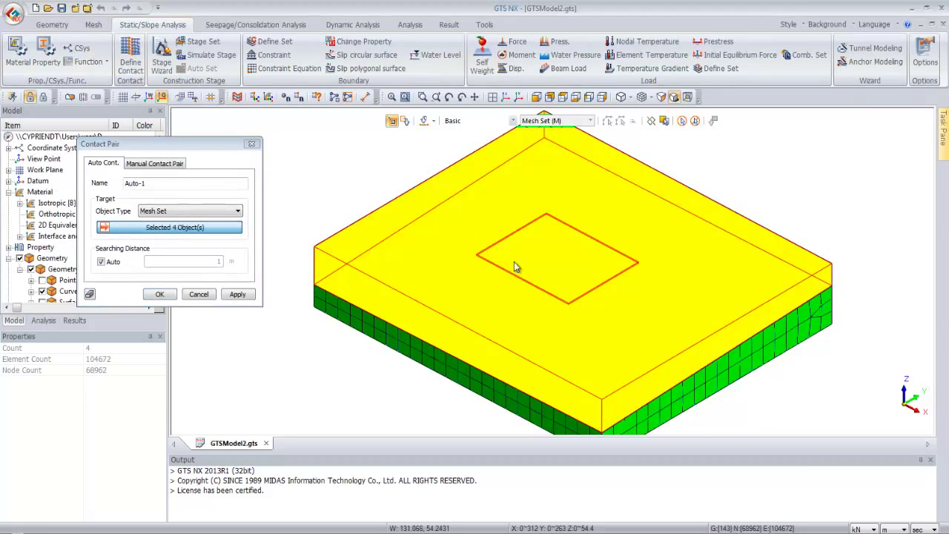
pyautogui.click(158, 294)
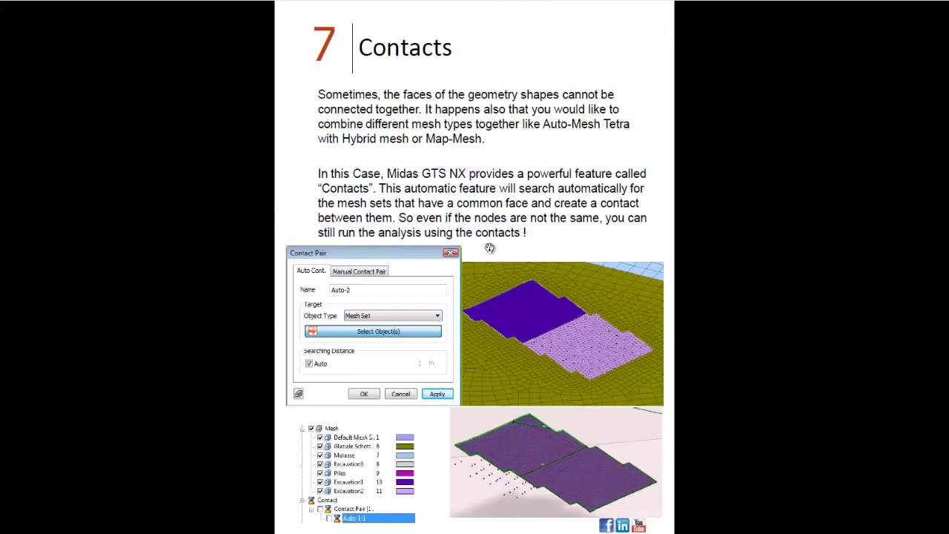
# - Advance the slides to page 8, Boundary Conditions
pyautogui.click(770, 257)
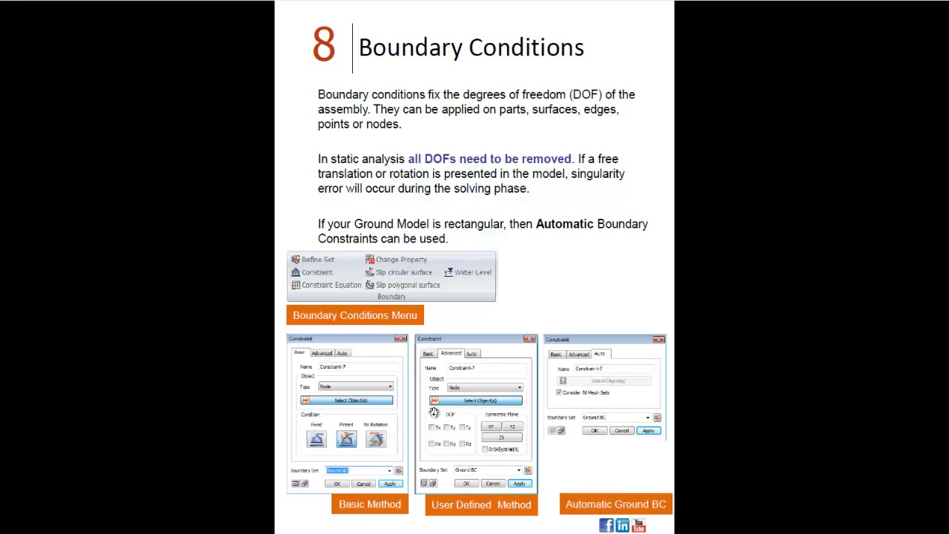
# - Advance the slides to page 9, Loads
pyautogui.click(540, 261)
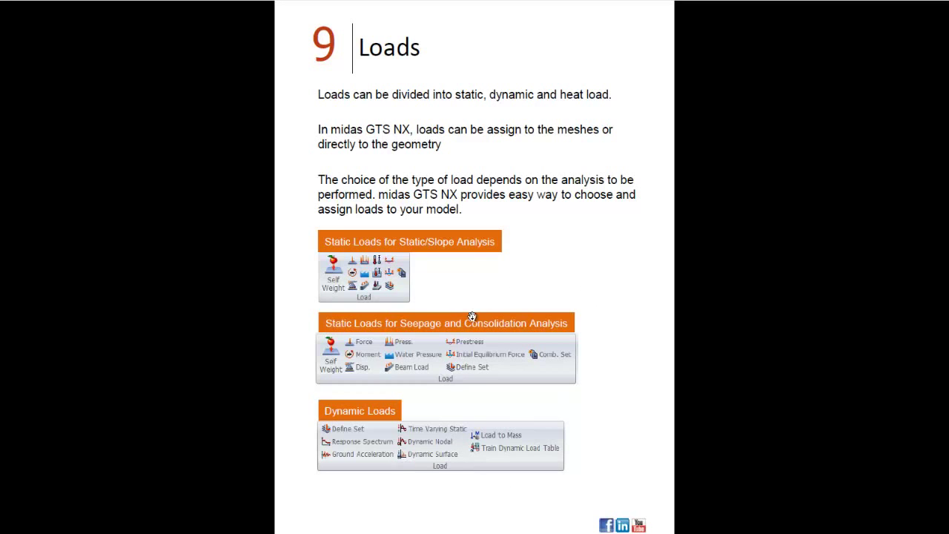
# - Advance the slides from Loads to page 10, Meshing
pyautogui.click(581, 279)
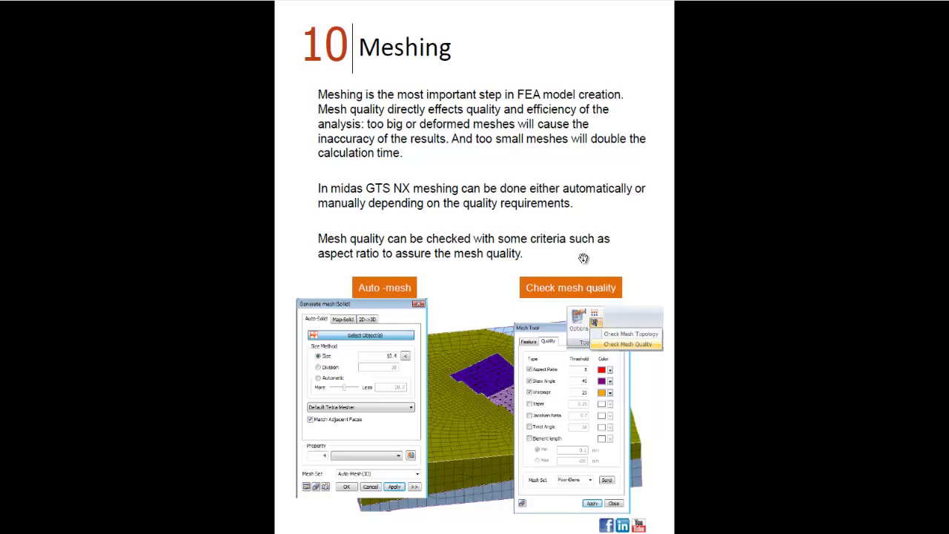
# - Scroll the slides to page 11, Analysis Type and Solver
pyautogui.scroll(-1, 583, 258)
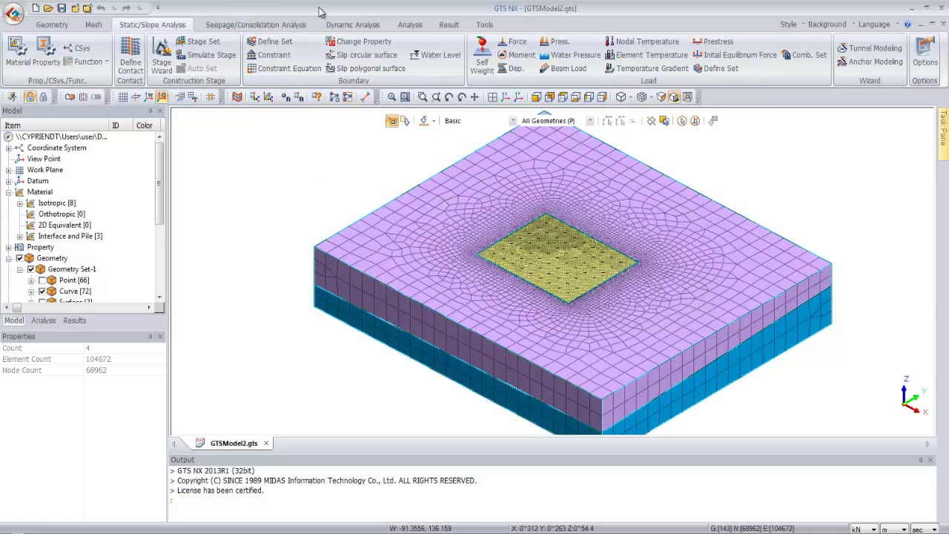
# - Start a new General analysis case titled case1 with Linear Static solution type
pyautogui.click(449, 26)
pyautogui.click(407, 26)
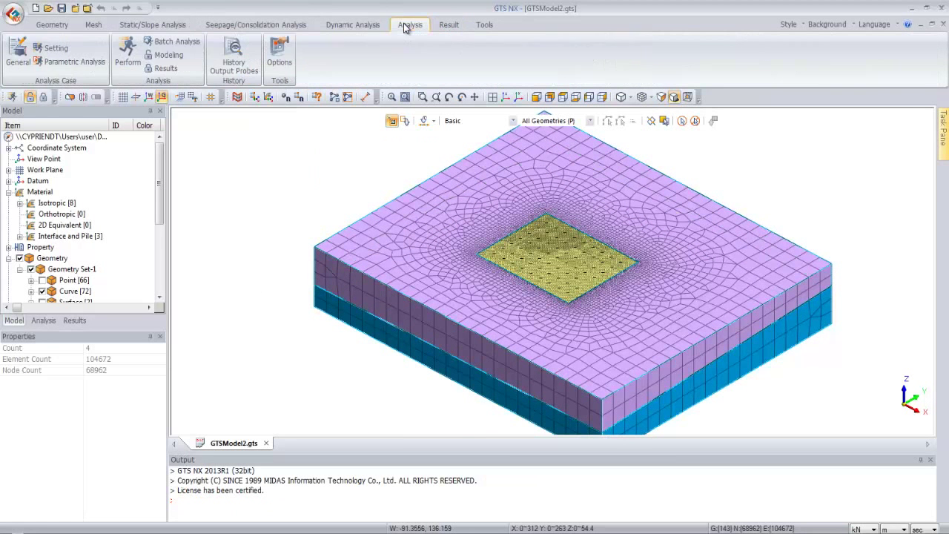
pyautogui.click(18, 55)
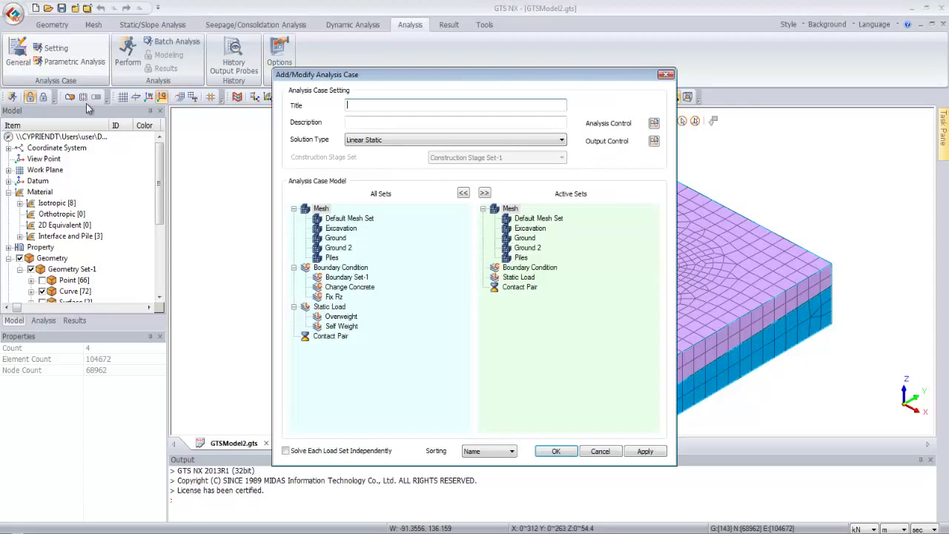
pyautogui.click(406, 140)
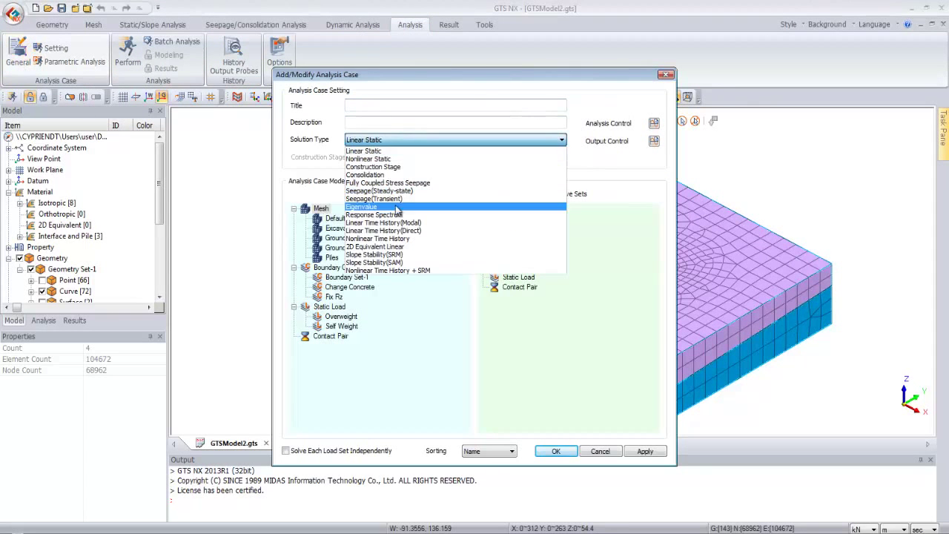
pyautogui.click(387, 142)
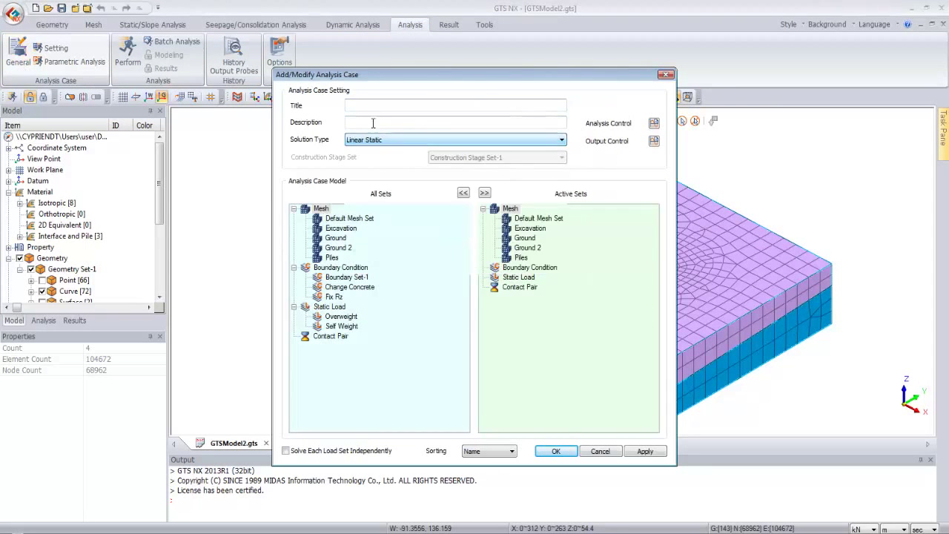
pyautogui.click(370, 105)
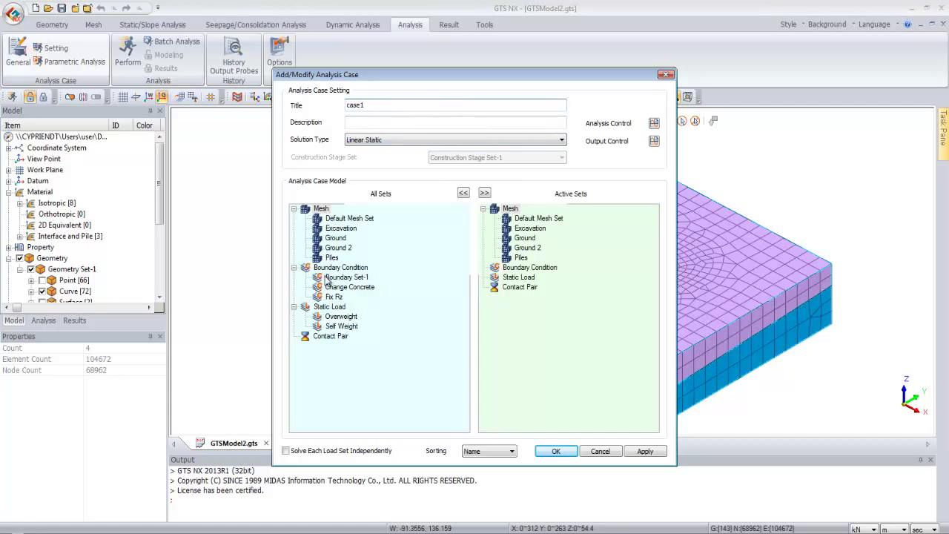
# - Activate Boundary Set-1 and Self Weight, check Analysis Control, and confirm case1
pyautogui.moveTo(345, 278); pyautogui.dragTo(553, 278)
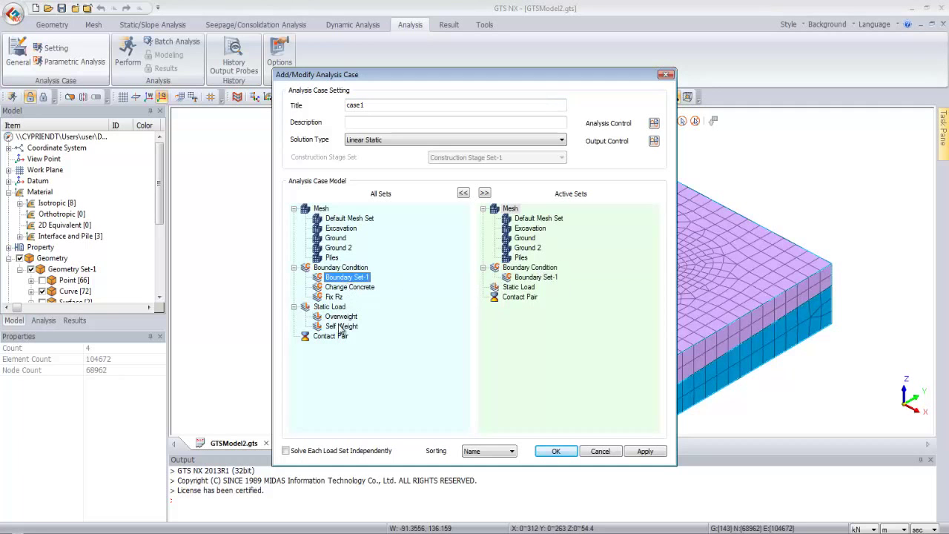
pyautogui.moveTo(341, 327); pyautogui.dragTo(519, 288)
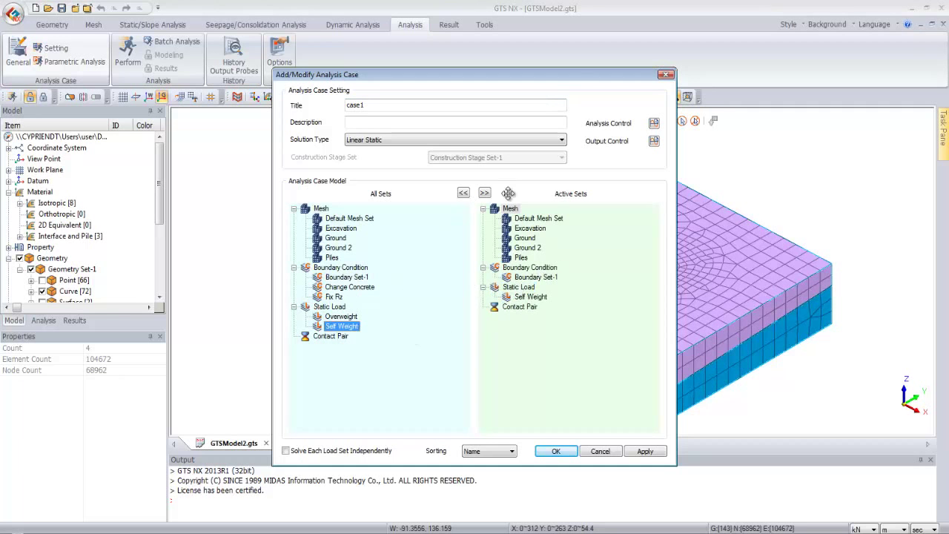
pyautogui.click(654, 123)
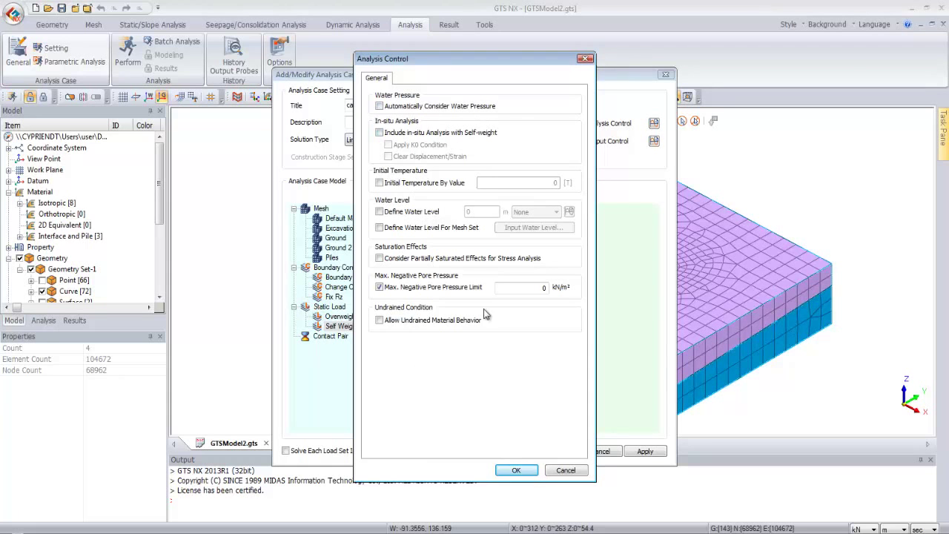
pyautogui.click(560, 473)
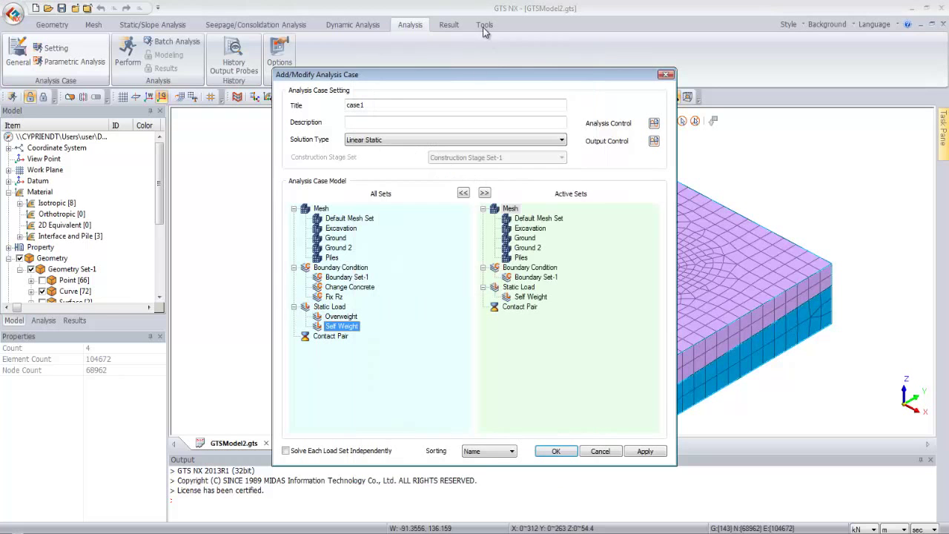
pyautogui.click(417, 143)
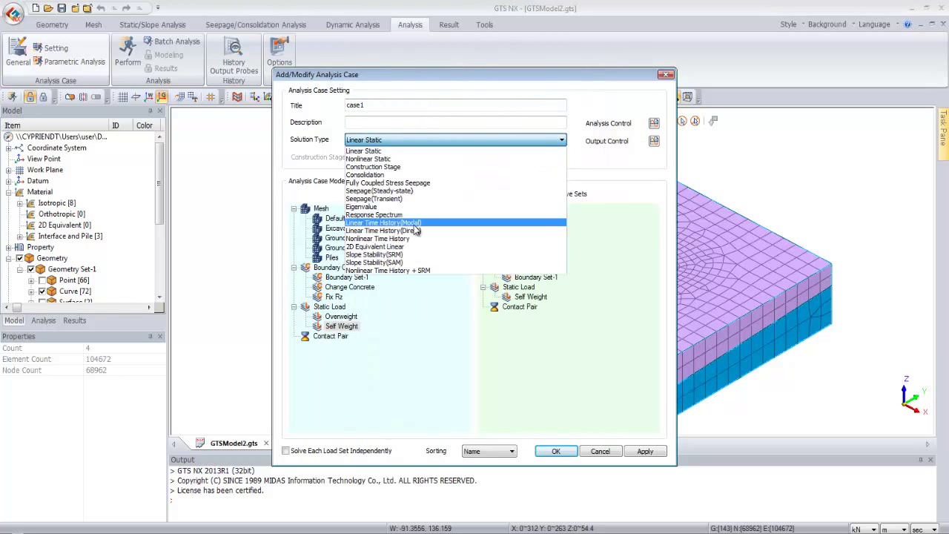
pyautogui.click(418, 143)
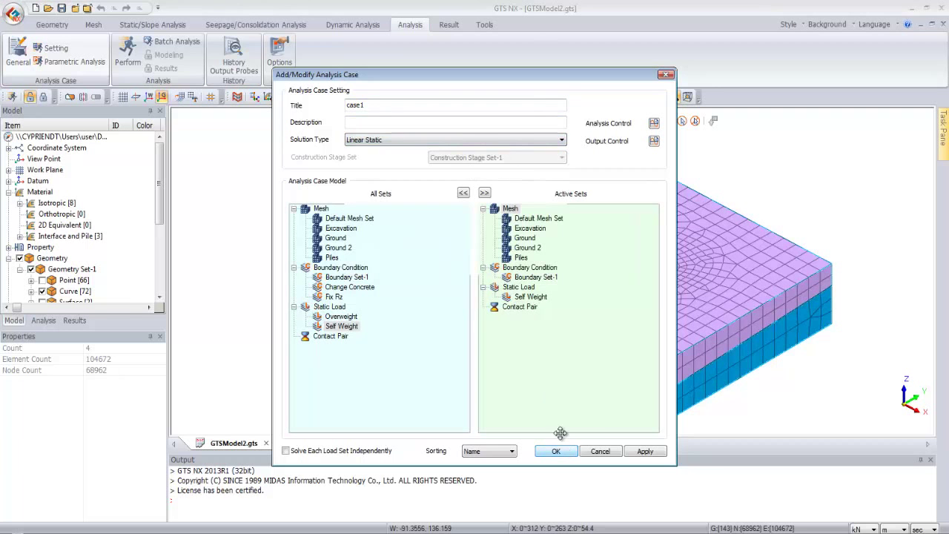
pyautogui.click(602, 452)
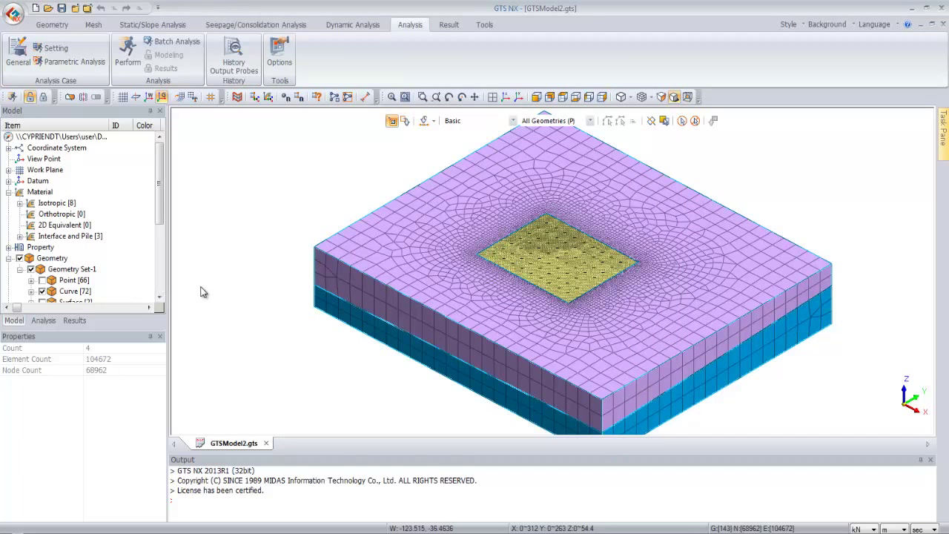
# - Scroll the slides to page 12, View results, then return to GTS NX
pyautogui.hotkey('alt', 'Tab')
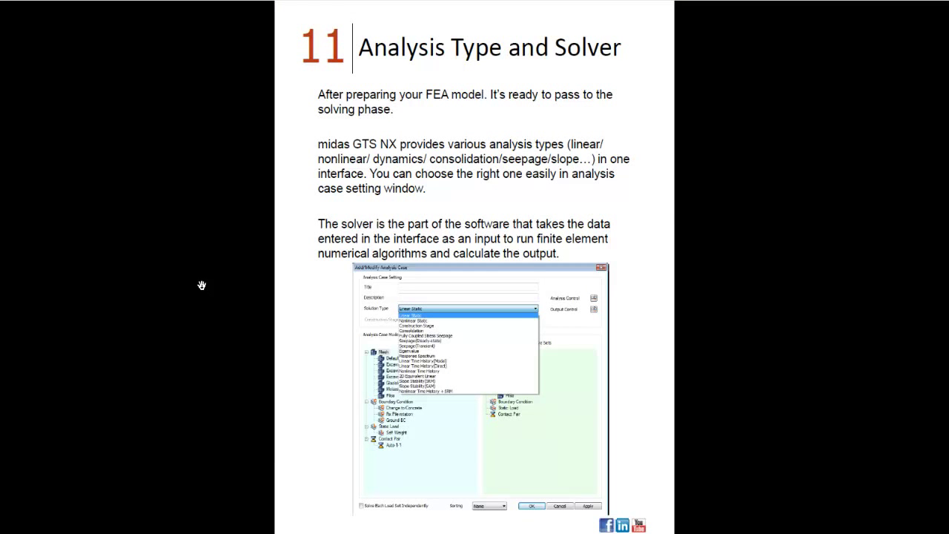
pyautogui.scroll(-1, 201, 285)
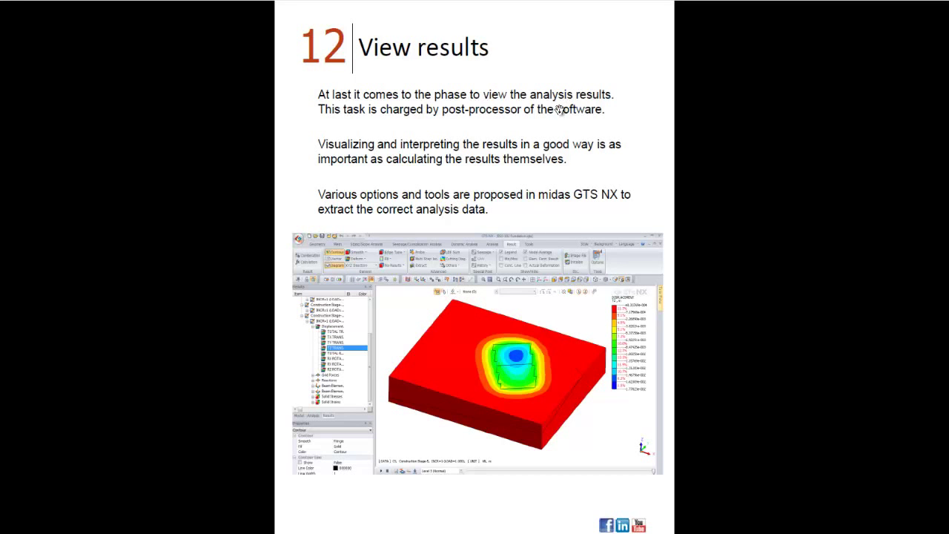
pyautogui.hotkey('alt', 'Tab')
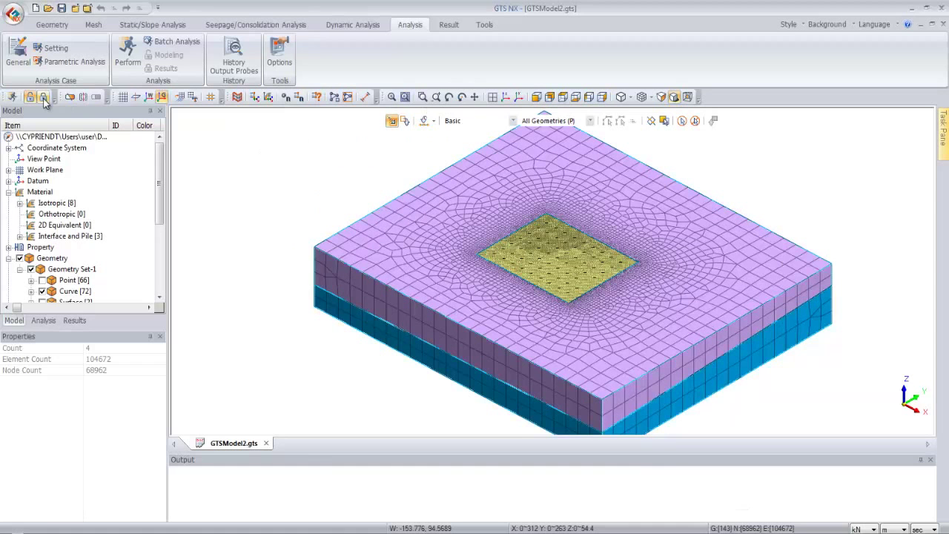
# - Plot the TZ displacement contour from the Displacement results in the results tree
pyautogui.click(43, 99)
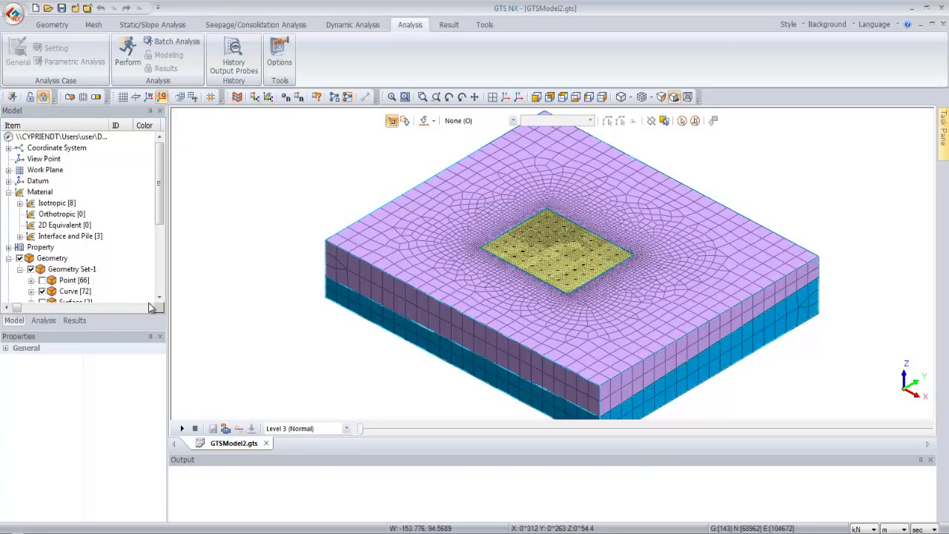
pyautogui.click(75, 320)
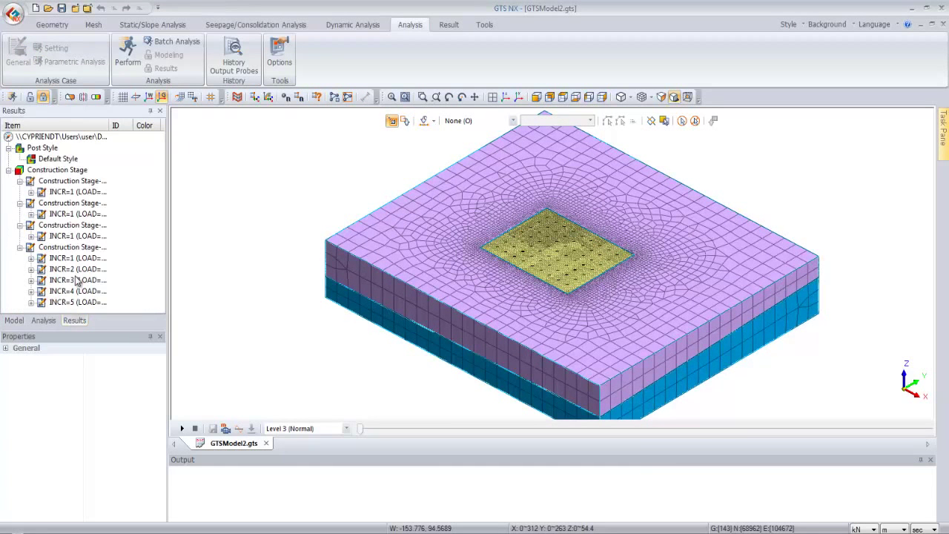
pyautogui.click(31, 193)
pyautogui.doubleClick(63, 205)
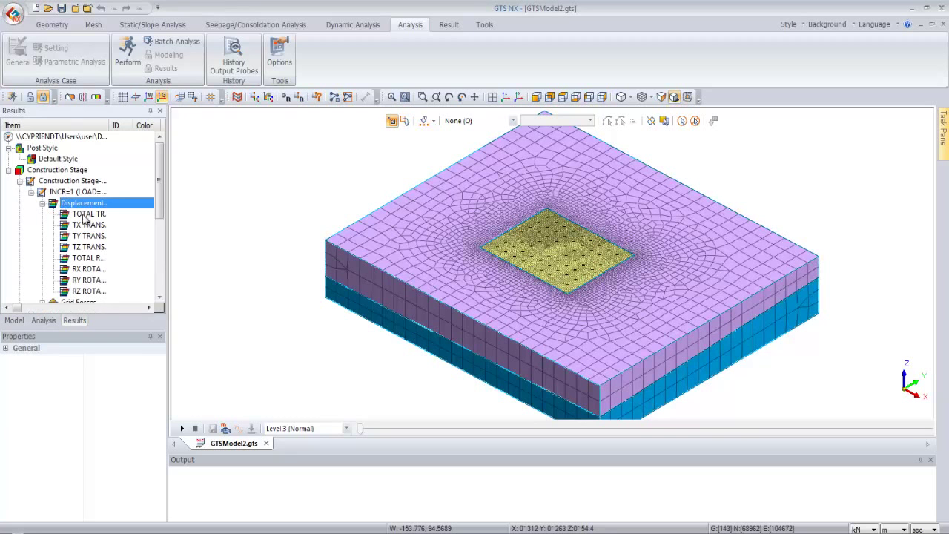
pyautogui.doubleClick(87, 247)
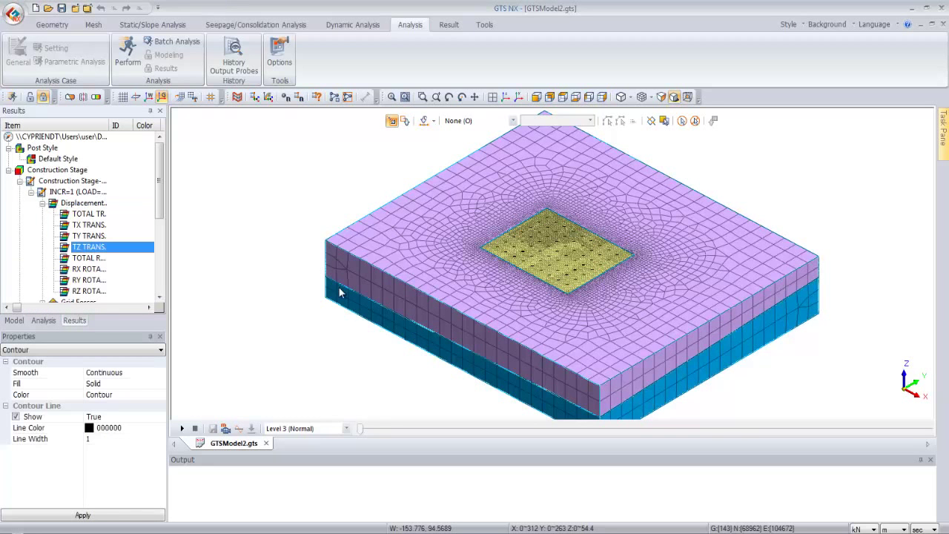
# - Turn off contour lines, step to Construction Stage-4 INCR=3, and hide the geometry
pyautogui.moveTo(361, 430); pyautogui.dragTo(456, 436)
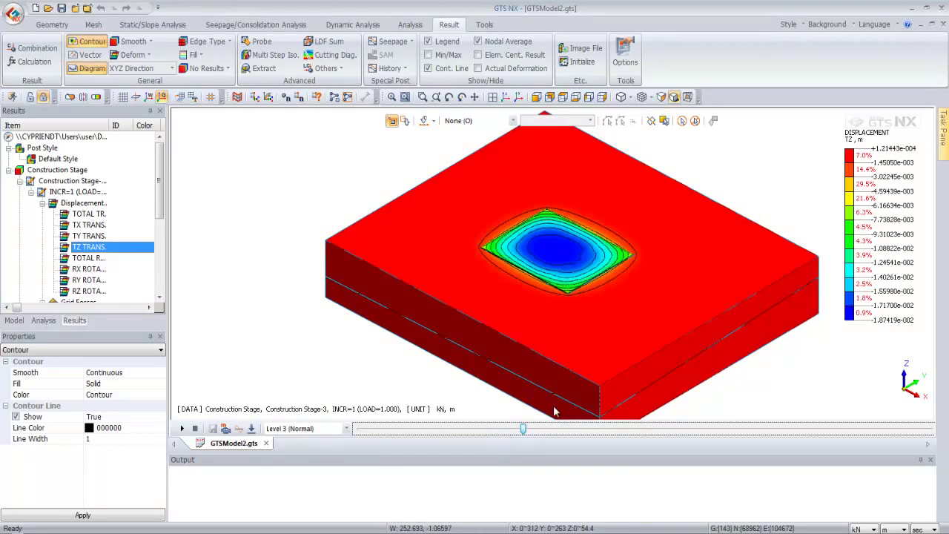
pyautogui.click(428, 68)
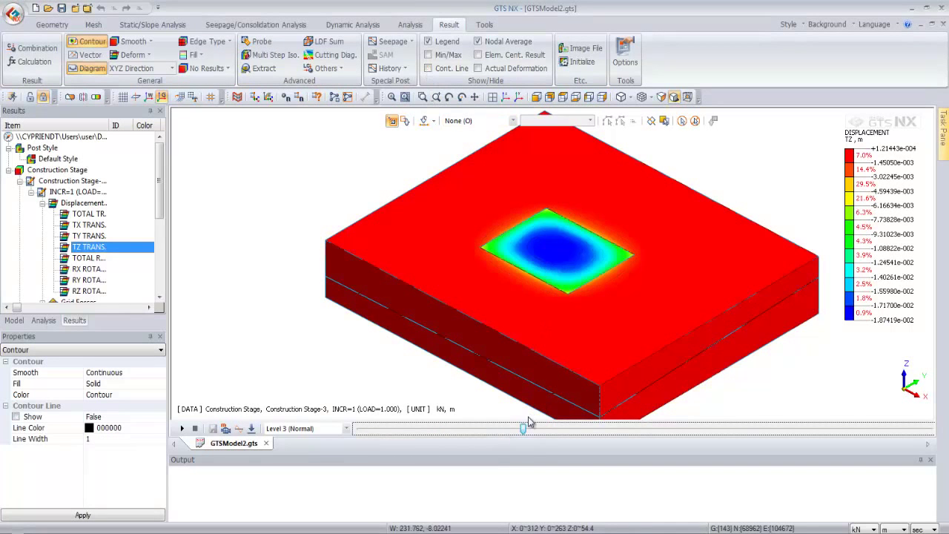
pyautogui.moveTo(524, 430); pyautogui.dragTo(660, 443)
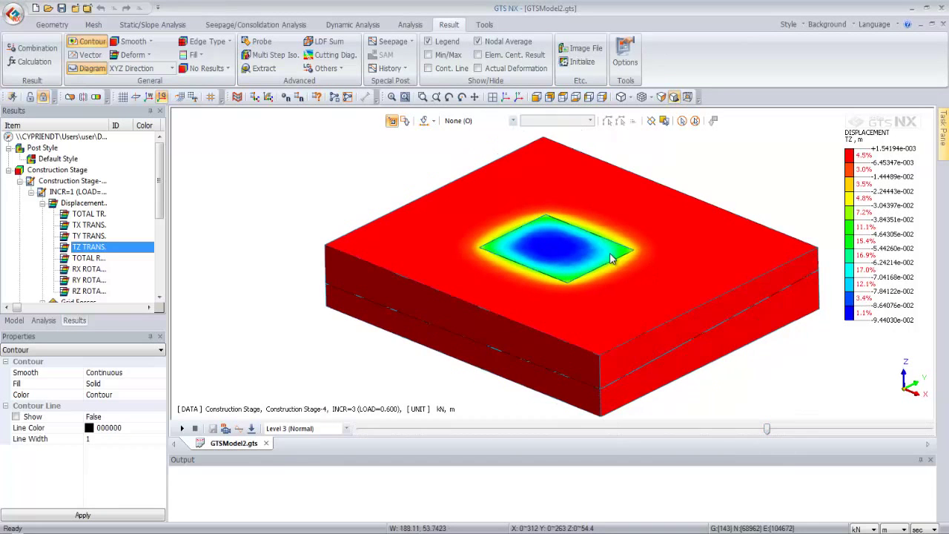
pyautogui.scroll(5, 577, 234)
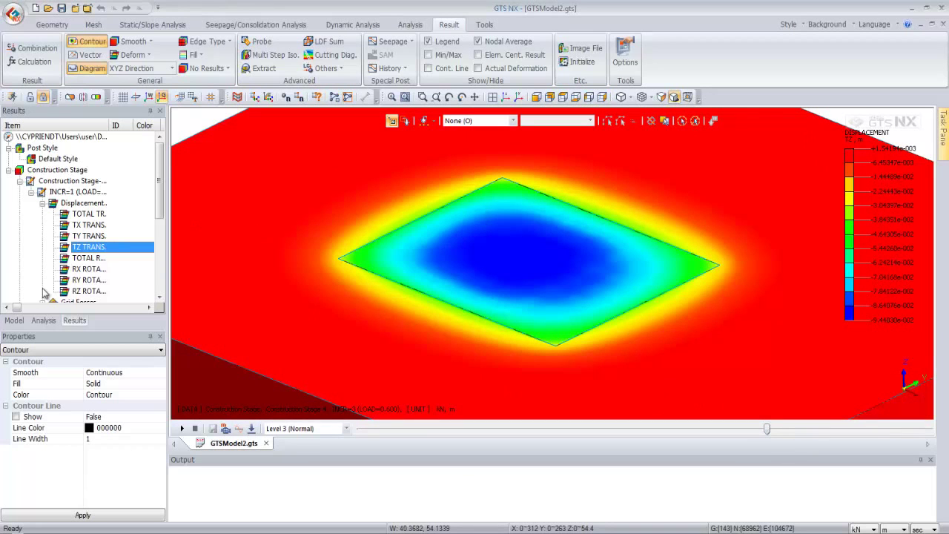
pyautogui.click(14, 319)
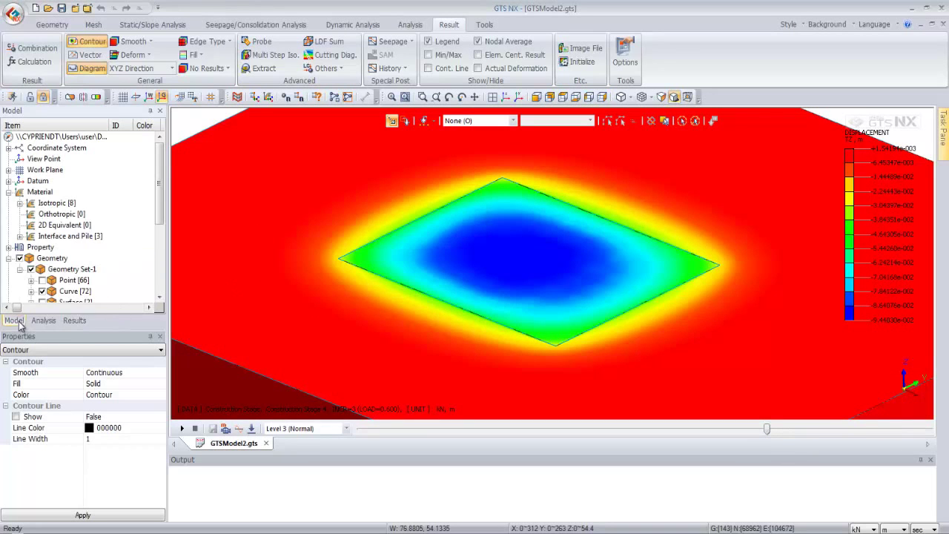
pyautogui.click(8, 192)
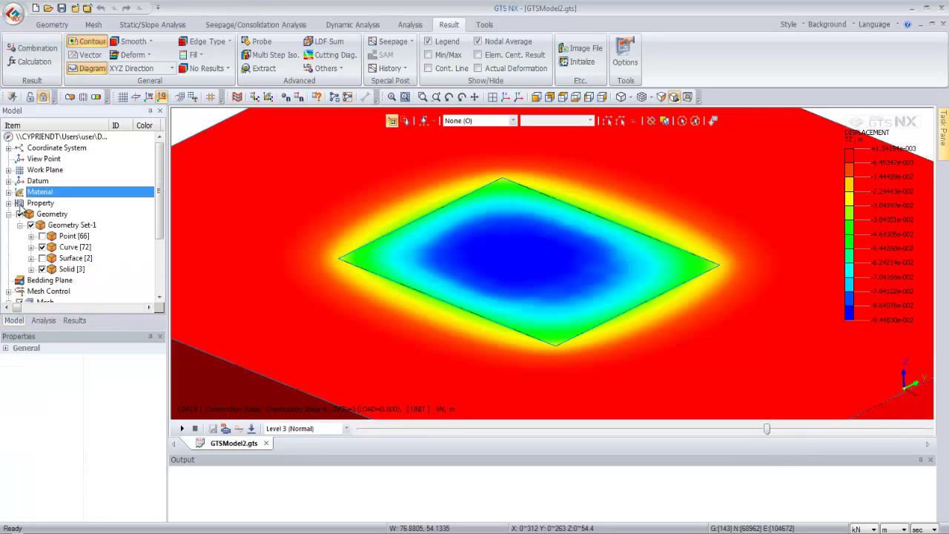
pyautogui.click(19, 214)
pyautogui.scroll(-3, 467, 271)
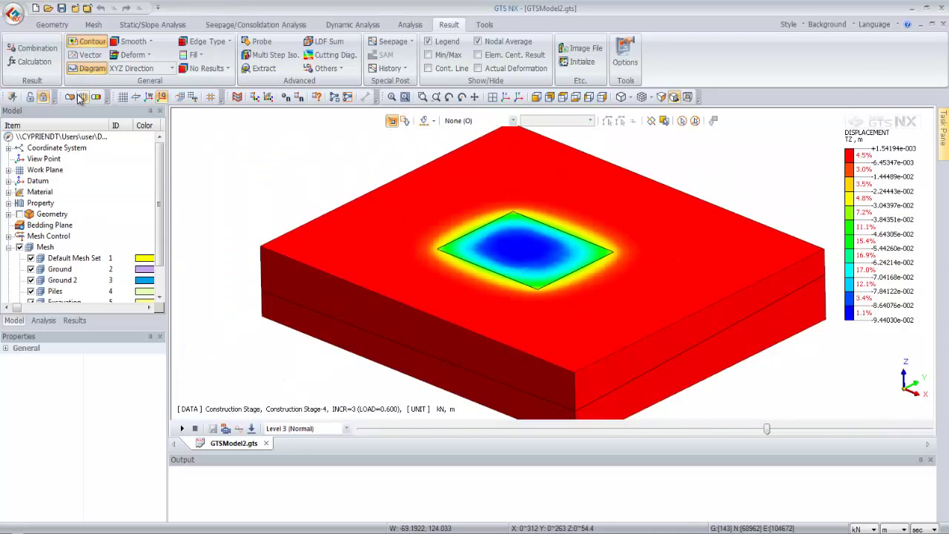
# - Slice the block with a tilted X clipping plane, then remove clipping and open Iso Surface
pyautogui.click(69, 97)
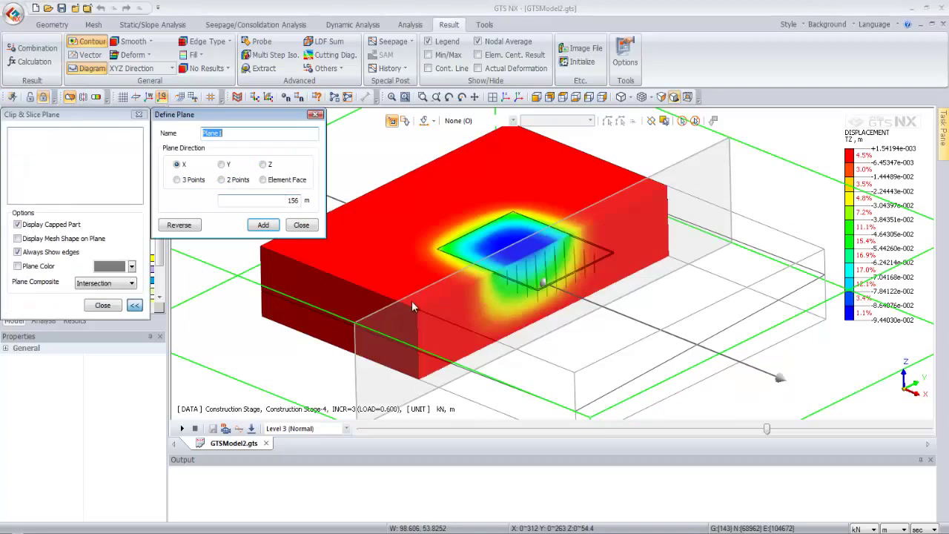
pyautogui.moveTo(419, 308); pyautogui.dragTo(510, 338)
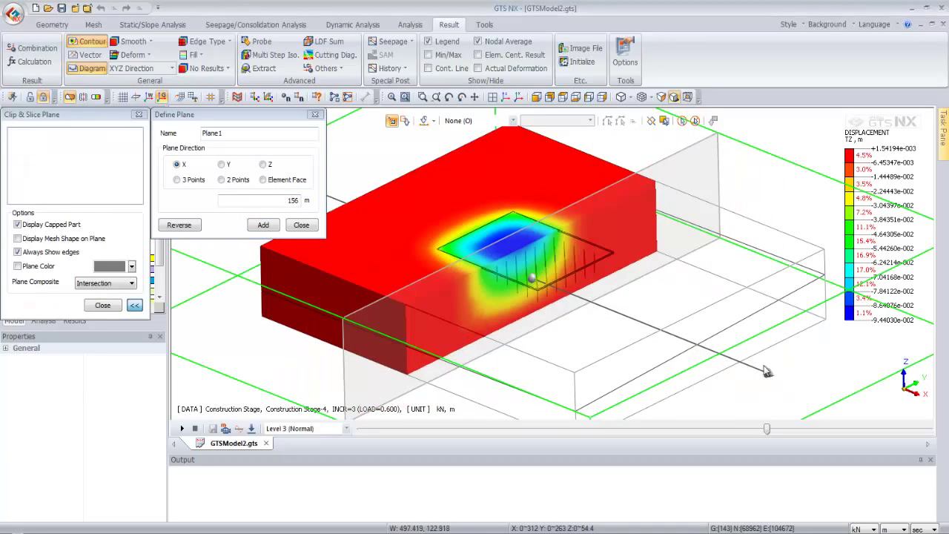
pyautogui.moveTo(768, 372); pyautogui.dragTo(753, 337)
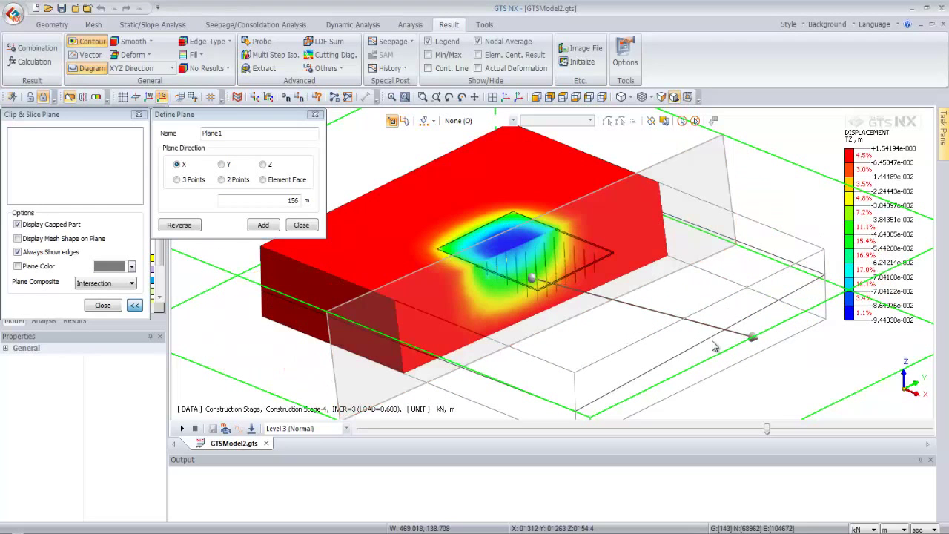
pyautogui.click(301, 225)
pyautogui.click(102, 304)
pyautogui.click(84, 98)
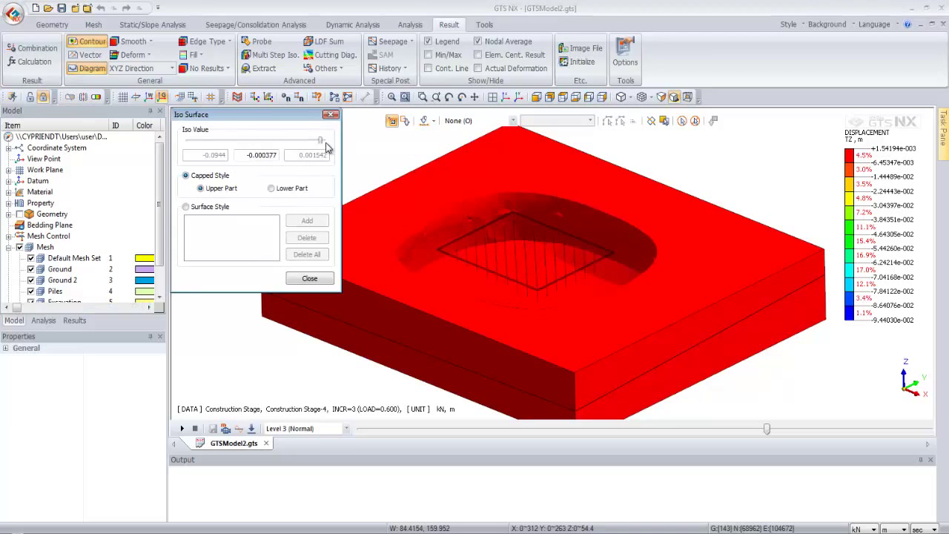
# - Show the TZ iso-surface in surface style, moving the iso value to -0.05746 m
pyautogui.moveTo(322, 144); pyautogui.dragTo(300, 142)
pyautogui.click(185, 207)
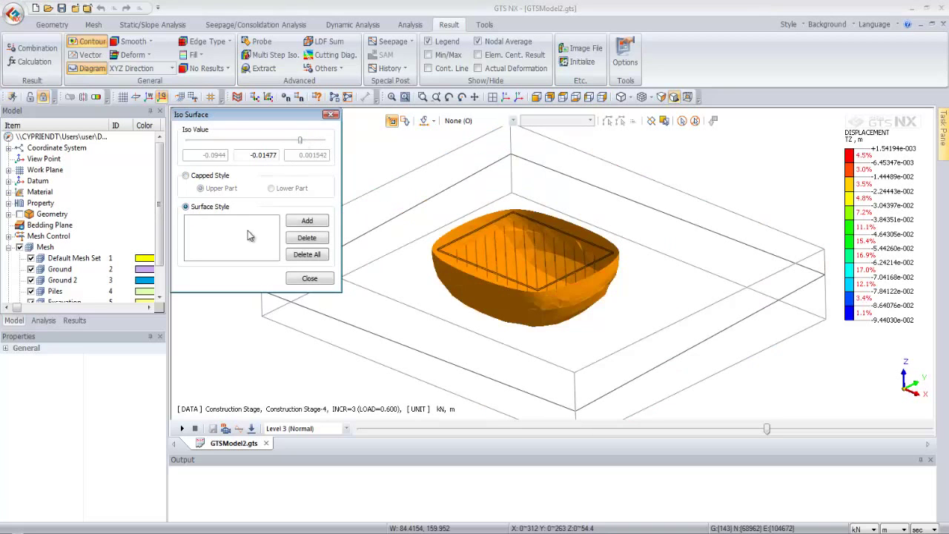
pyautogui.moveTo(297, 142); pyautogui.dragTo(240, 142)
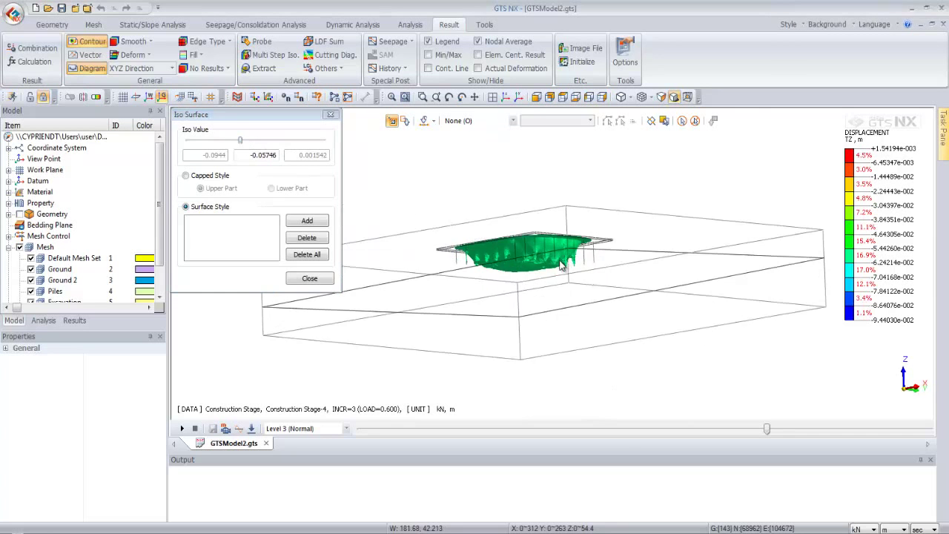
# - Close the iso-surface display, tilt to a top-down view, and start node probing
pyautogui.click(310, 277)
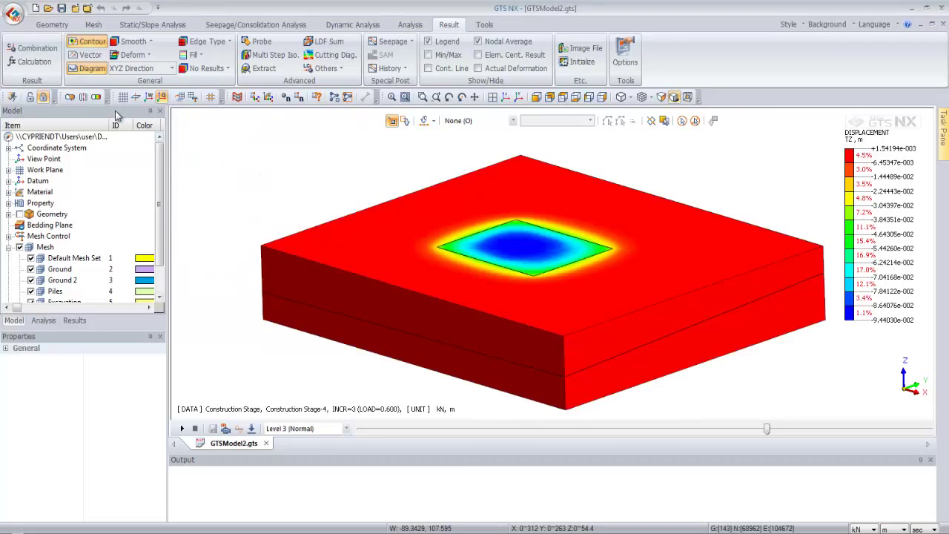
pyautogui.moveTo(452, 250); pyautogui.dragTo(385, 212, button='middle')
pyautogui.click(261, 42)
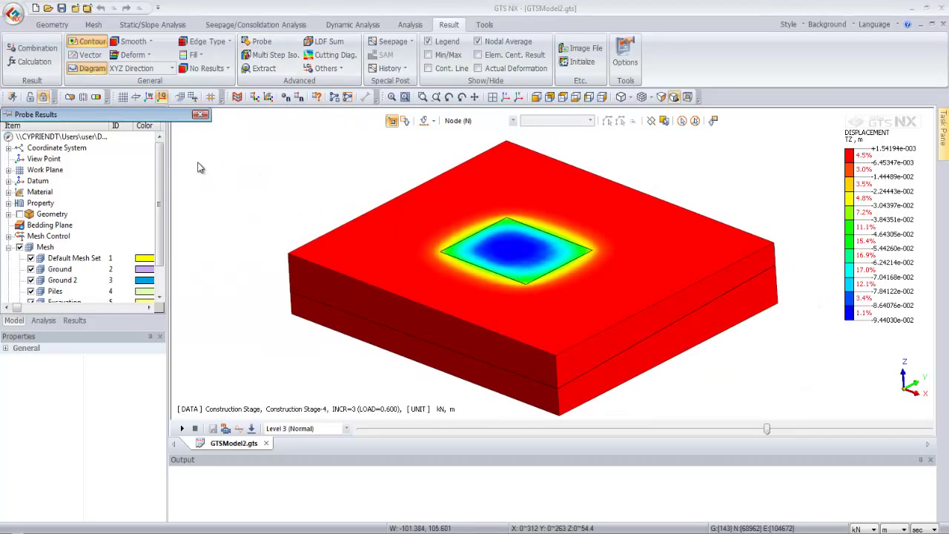
pyautogui.moveTo(180, 116); pyautogui.dragTo(230, 130)
# - Probe TZ displacement at five nodes around the footing, e.g. -0.000875921 and 0.00122931 m
pyautogui.click(408, 254)
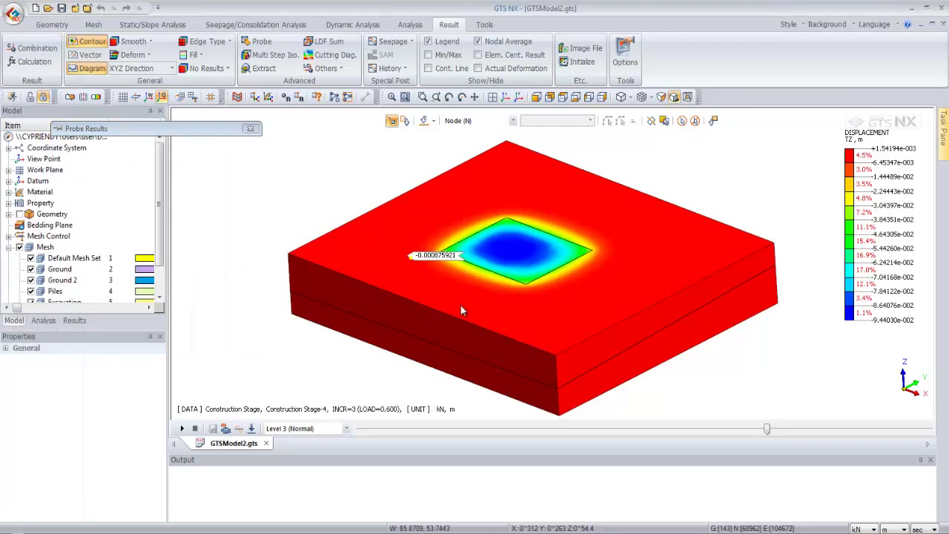
pyautogui.click(467, 310)
pyautogui.click(635, 286)
pyautogui.click(610, 217)
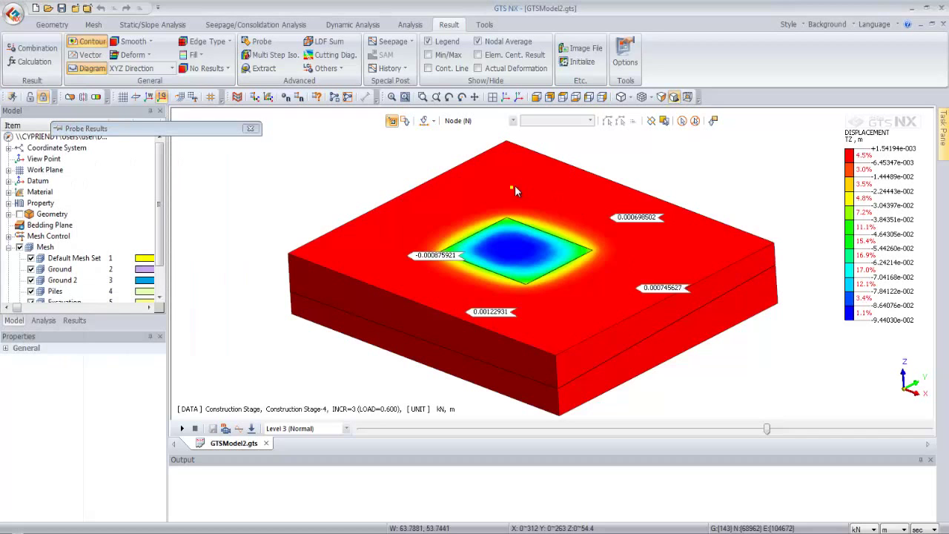
pyautogui.click(512, 186)
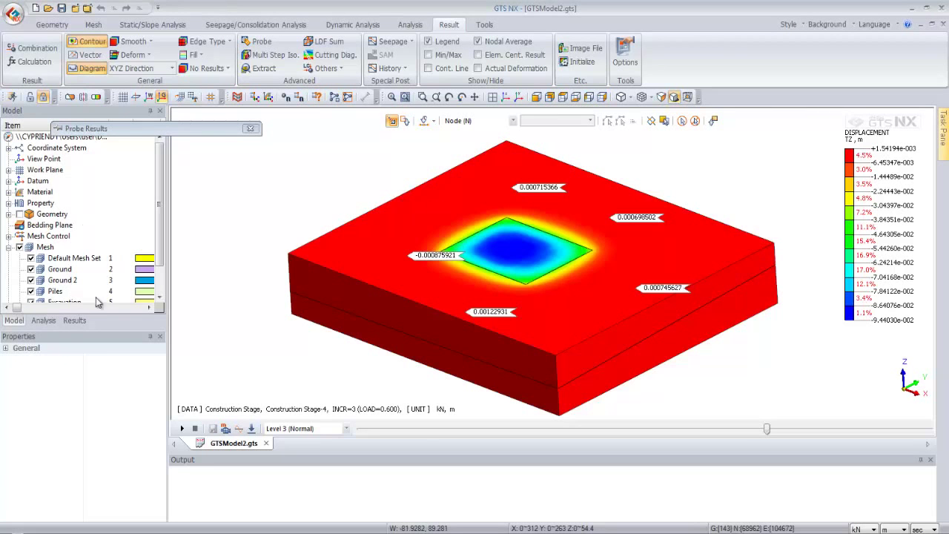
pyautogui.click(80, 320)
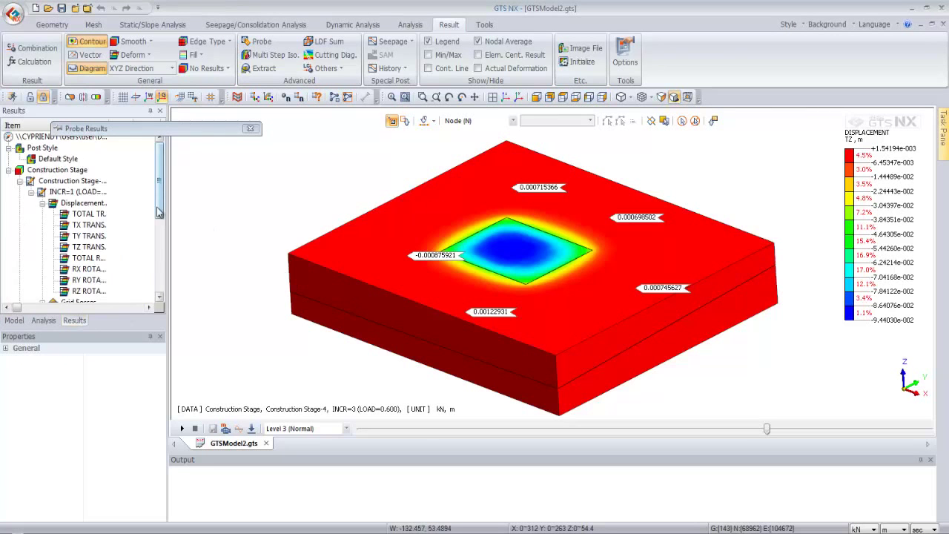
pyautogui.moveTo(159, 178); pyautogui.dragTo(159, 254)
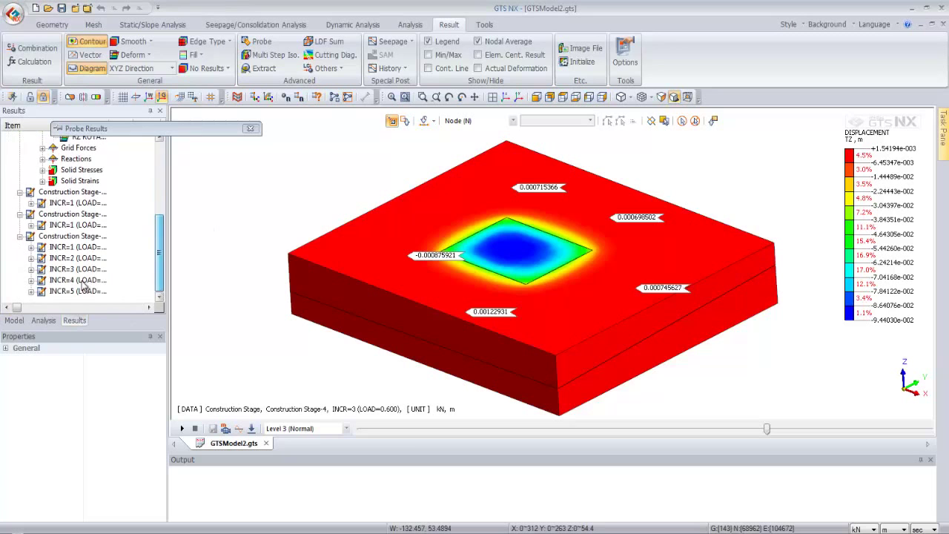
# - Plot S-ZZ, S-XX and principal stresses for INCR=5, then show the PLASTIC S. status
pyautogui.click(31, 291)
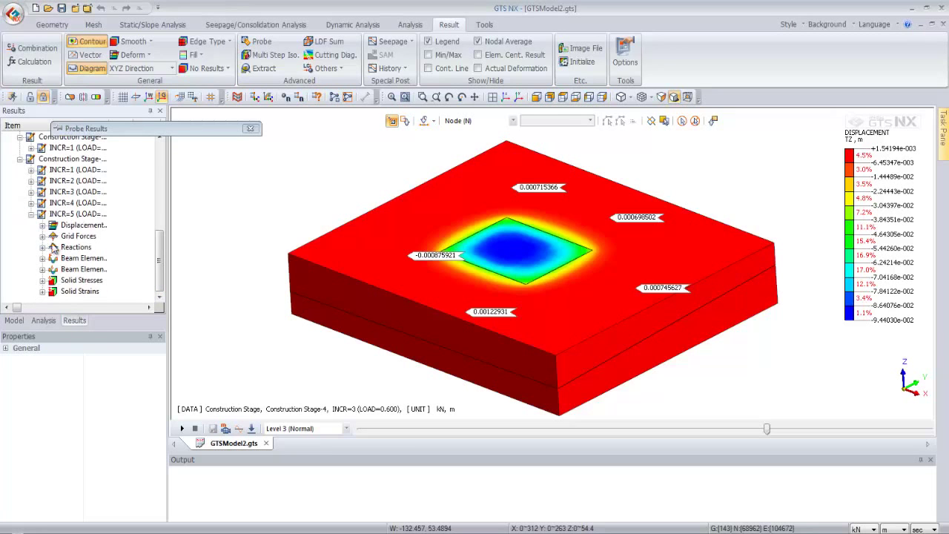
pyautogui.click(43, 280)
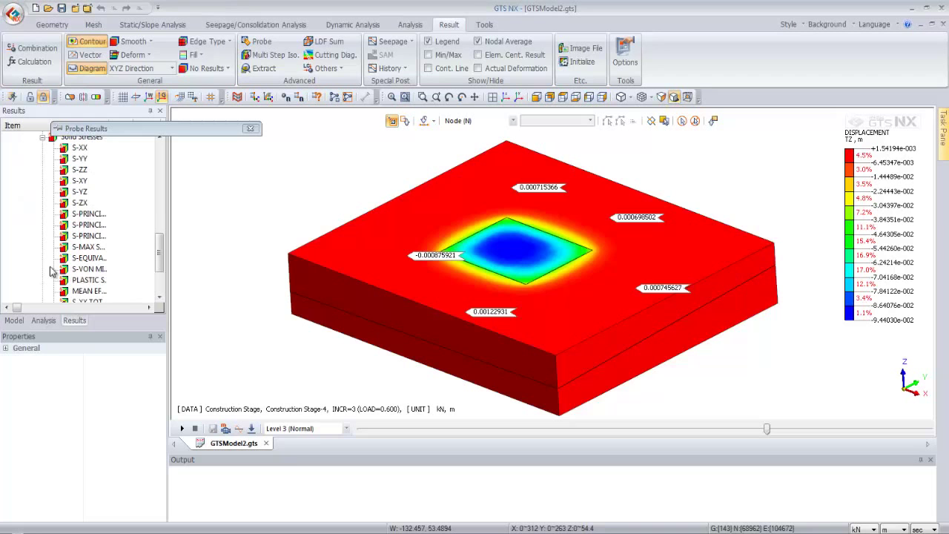
pyautogui.click(79, 170)
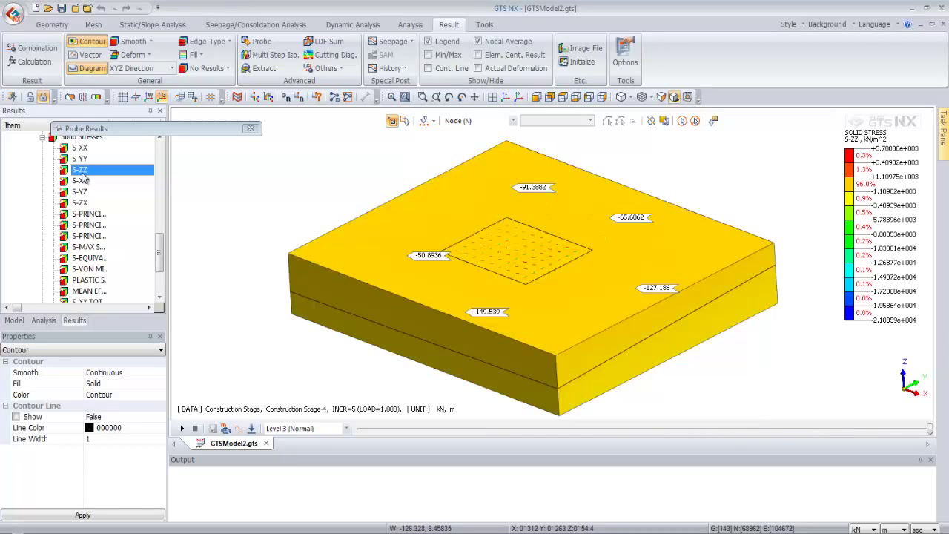
pyautogui.click(79, 148)
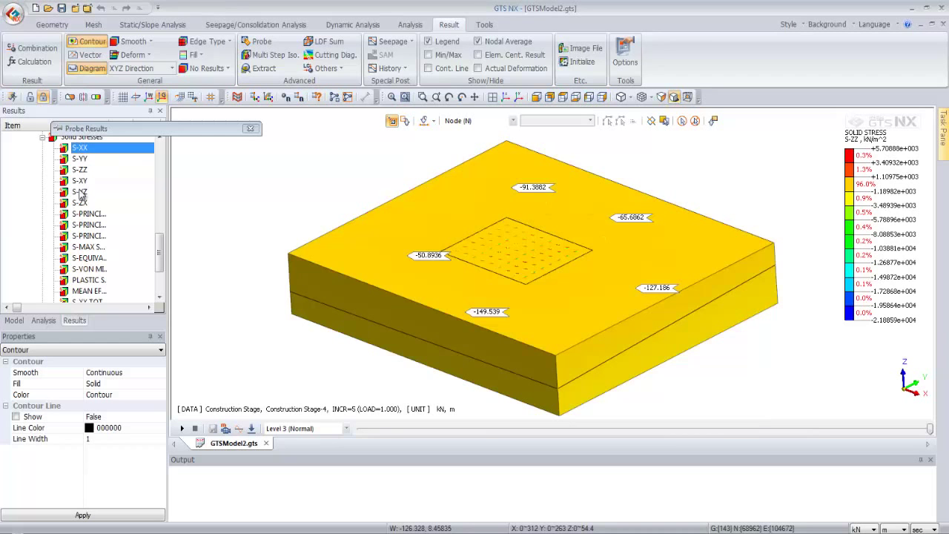
pyautogui.click(89, 214)
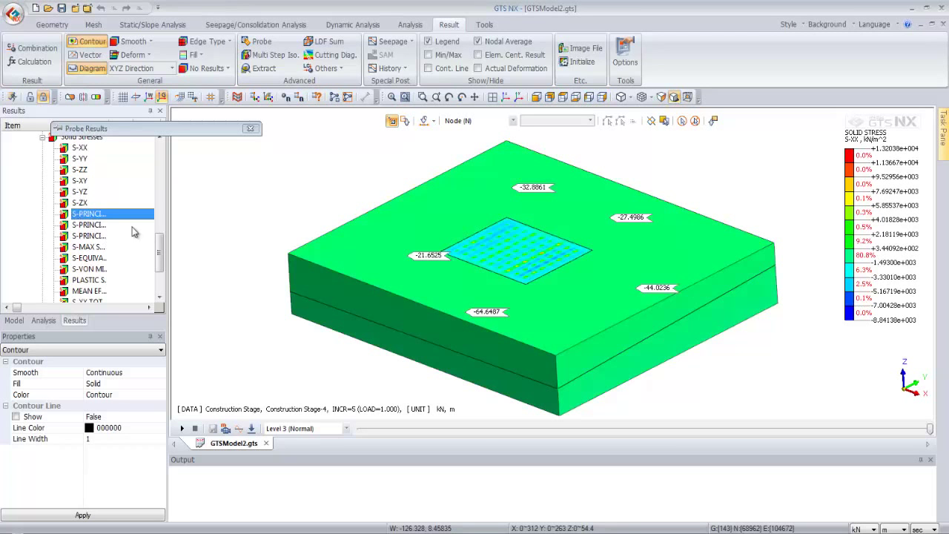
pyautogui.click(92, 280)
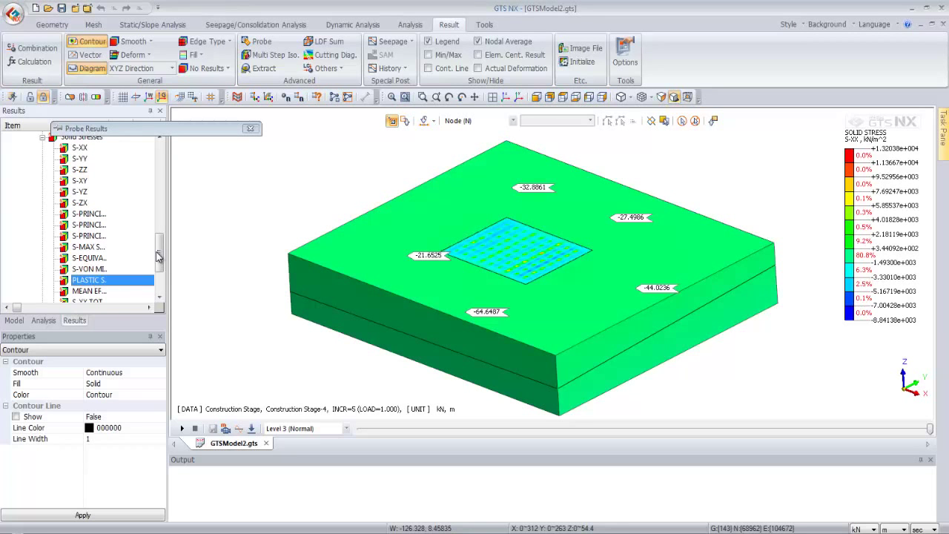
pyautogui.moveTo(158, 261); pyautogui.dragTo(466, 273)
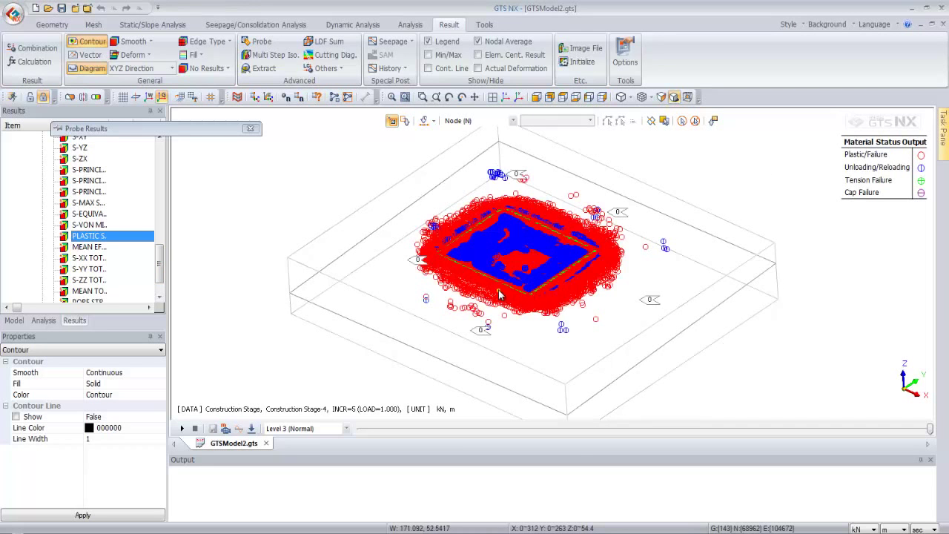
pyautogui.scroll(3, 513, 244)
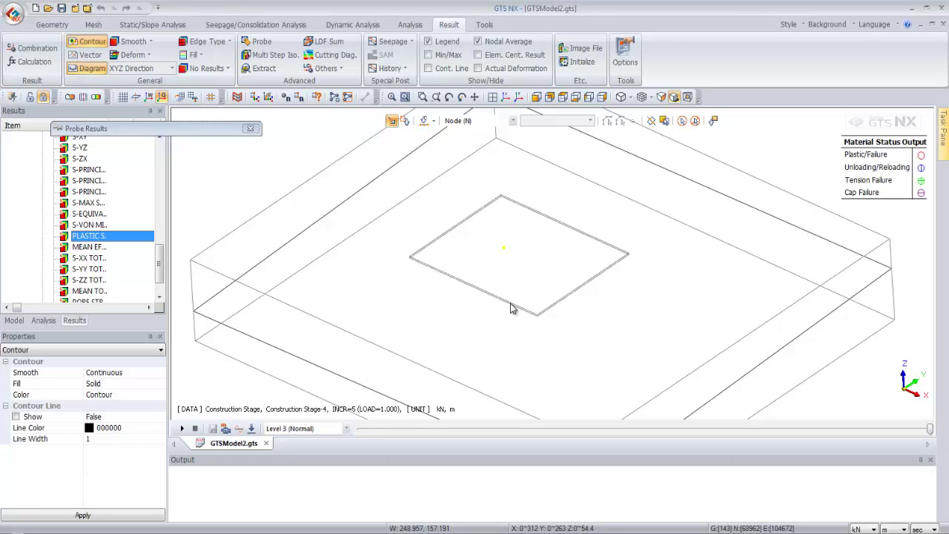
pyautogui.scroll(5, 437, 272)
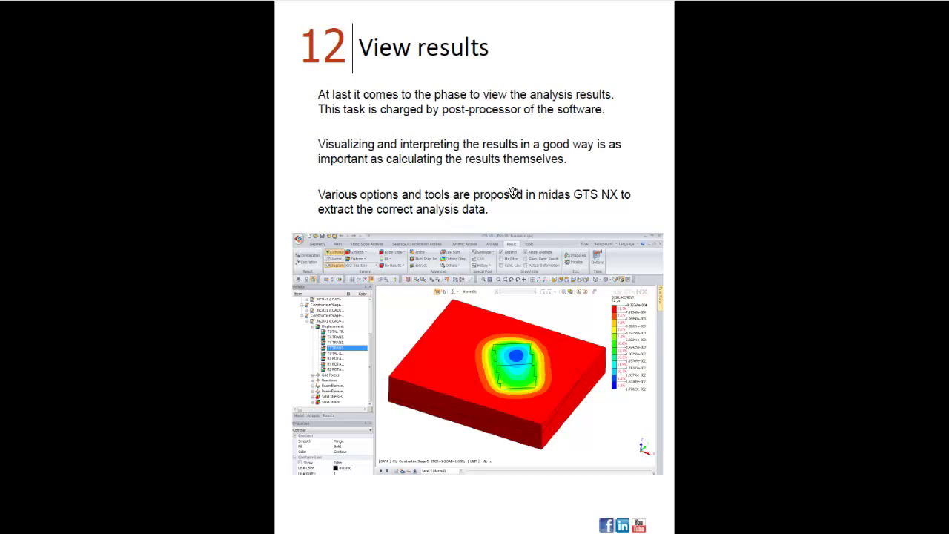
# - Advance the PDF to the closing 'Now you are ready to go!' page
pyautogui.press('Right')
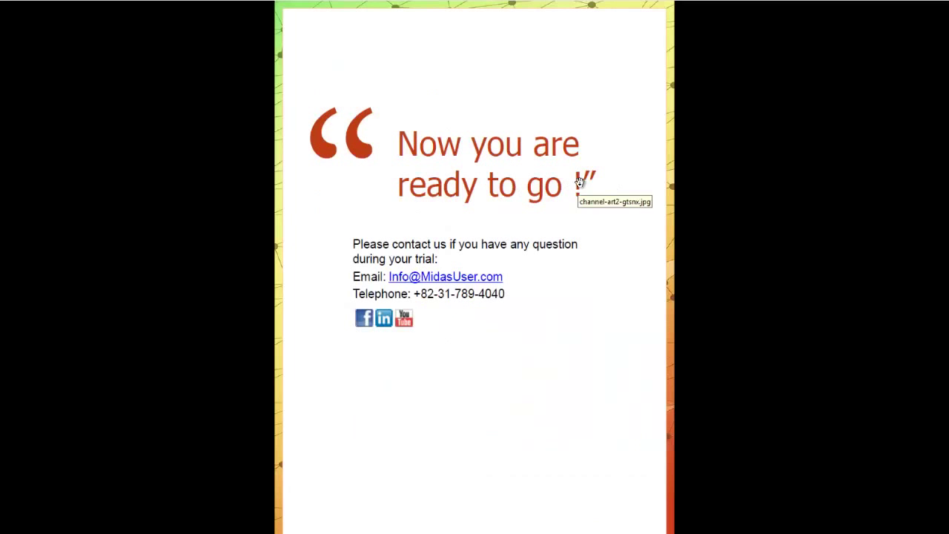